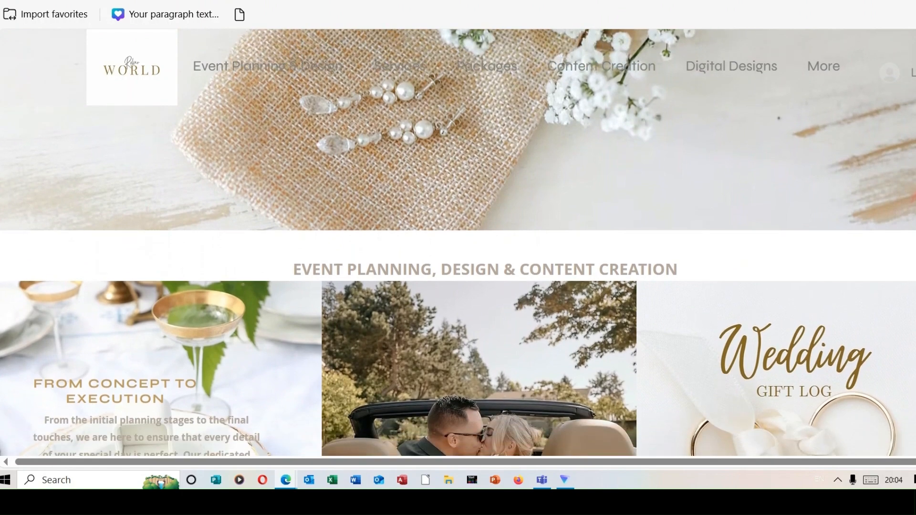
Look over the Rokar World website, Instagram profile, YouTube channel and services page
scroll(458, 286, "down", 2)
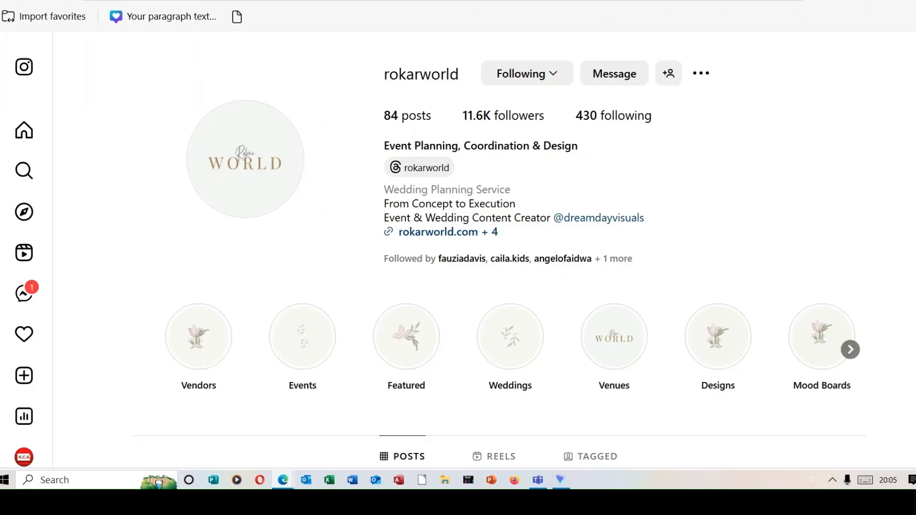
scroll(458, 286, "down", 3)
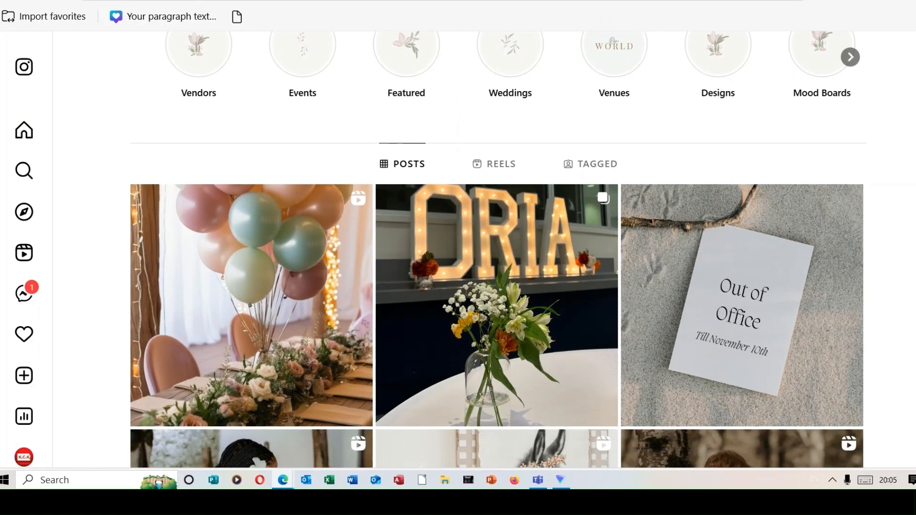
scroll(458, 286, "down", 7)
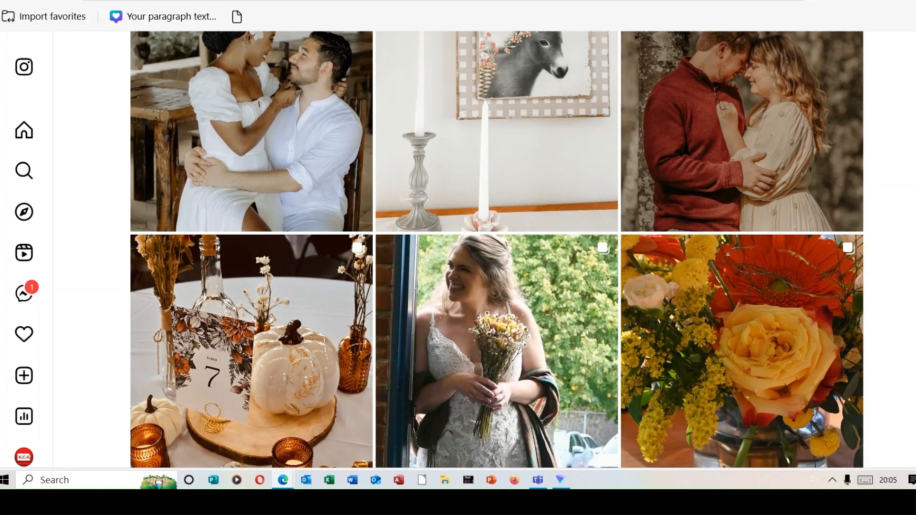
scroll(458, 286, "down", 2)
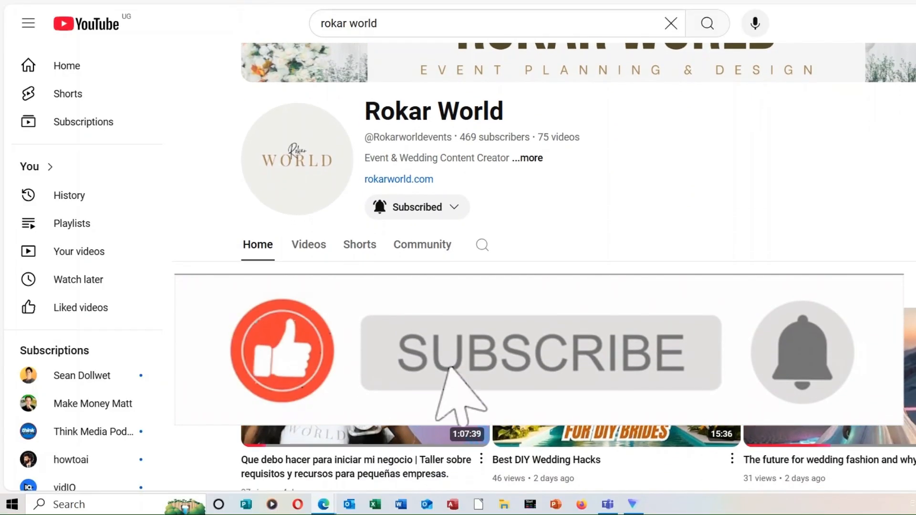
scroll(579, 266, "down", 3)
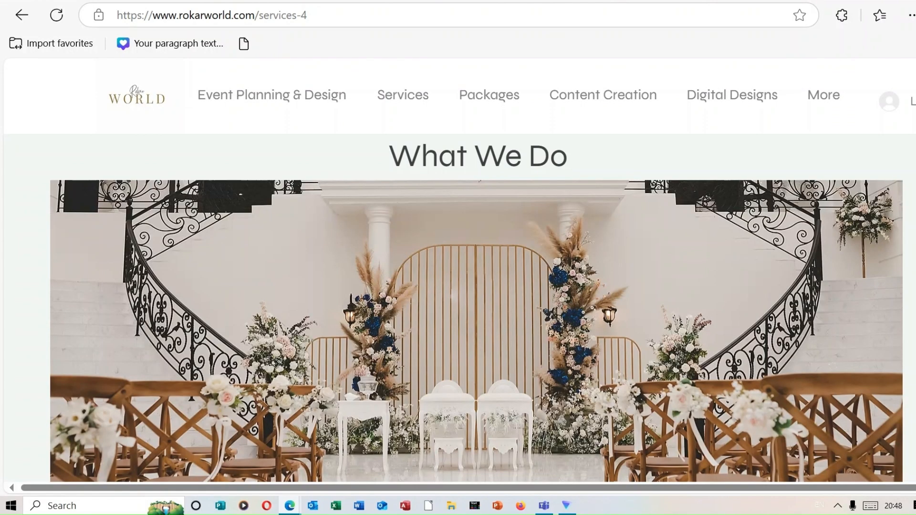
scroll(458, 286, "down", 8)
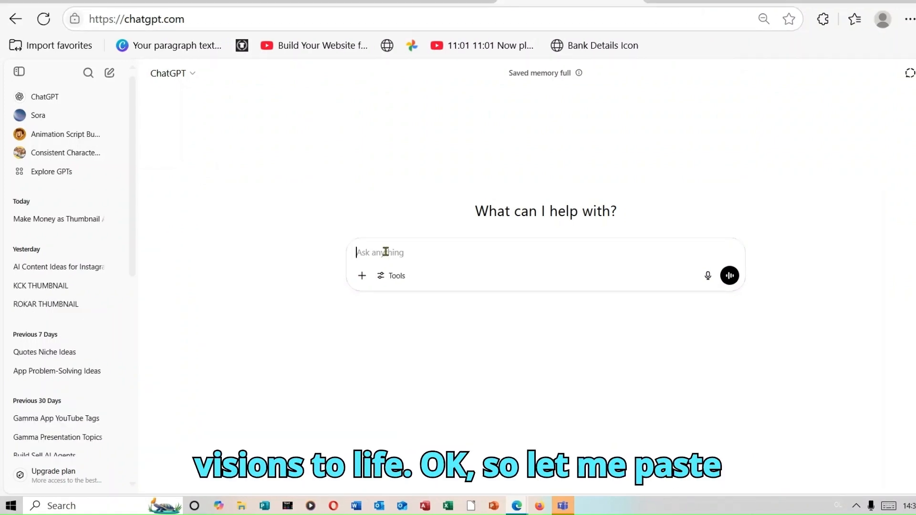
Ask ChatGPT for 10 thumbnail prompts in different niches and platforms for monetizing thumbnail design skills as a new side hustle
right_click(385, 251)
left_click(443, 99)
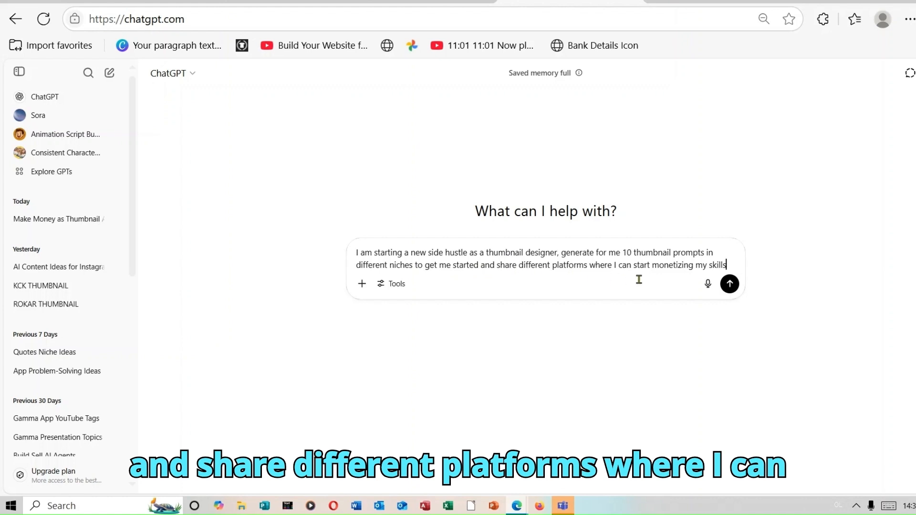
left_click(730, 284)
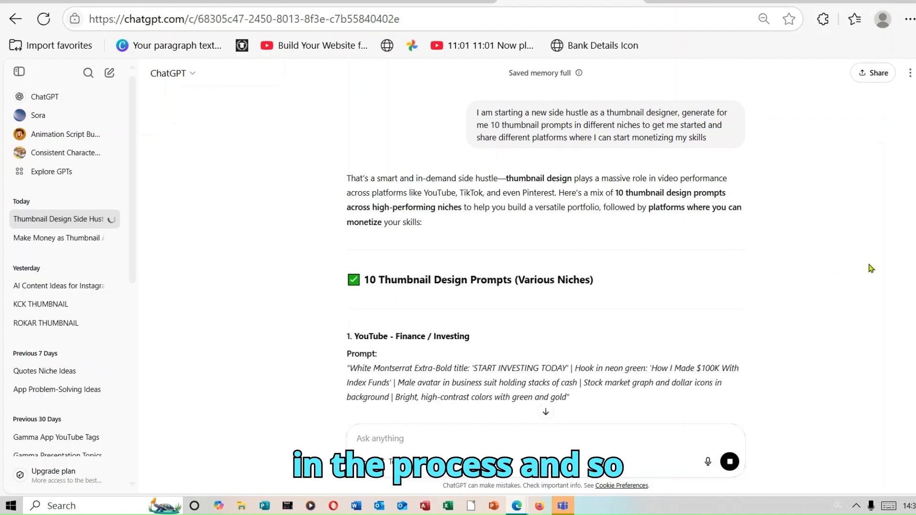
Read through the 10 thumbnail design prompts, checking the title, hook, imagery and colors for each niche
scroll(546, 248, "down", 5)
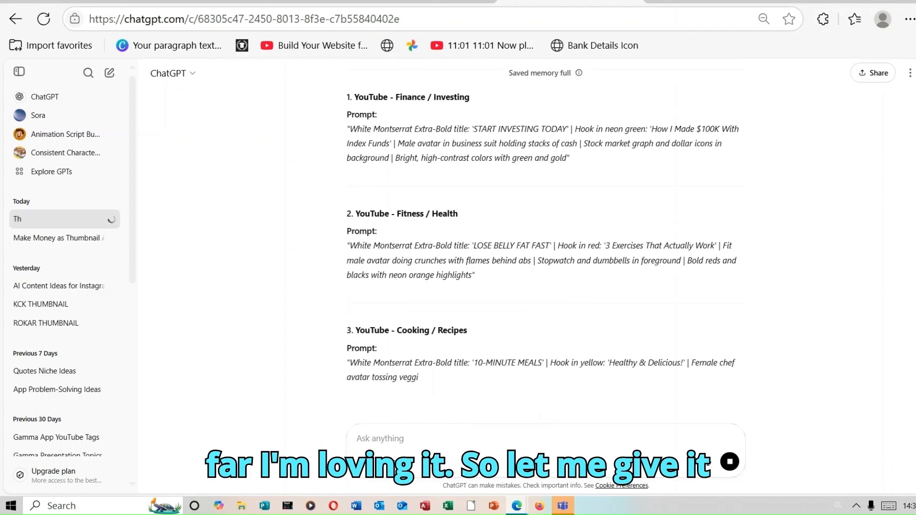
scroll(546, 248, "down", 3)
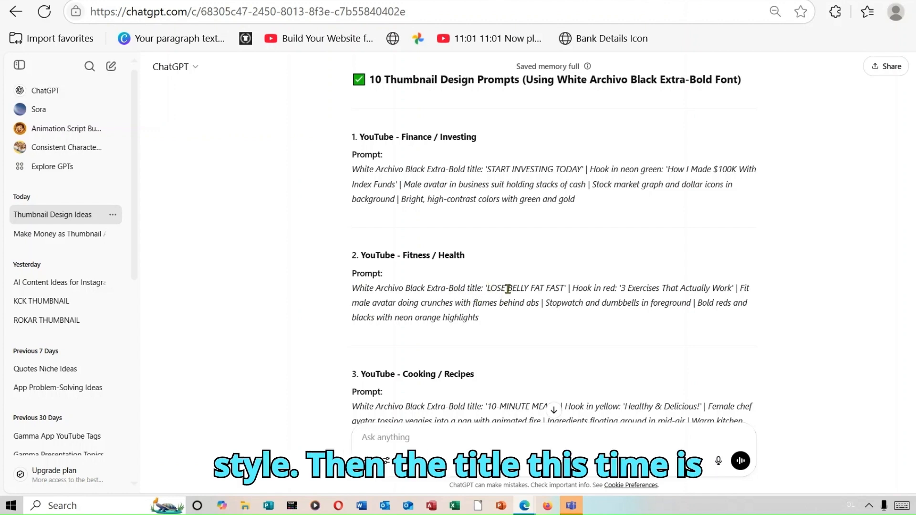
scroll(555, 291, "down", 2)
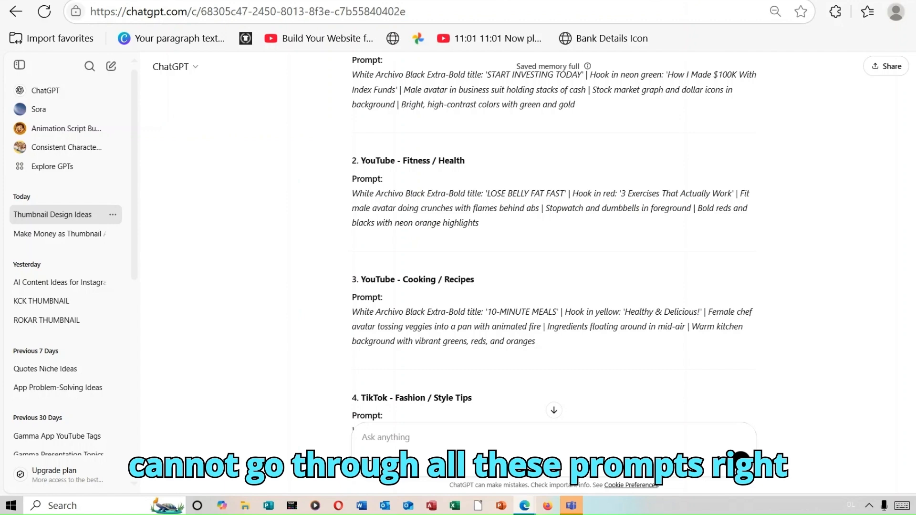
scroll(553, 238, "down", 14)
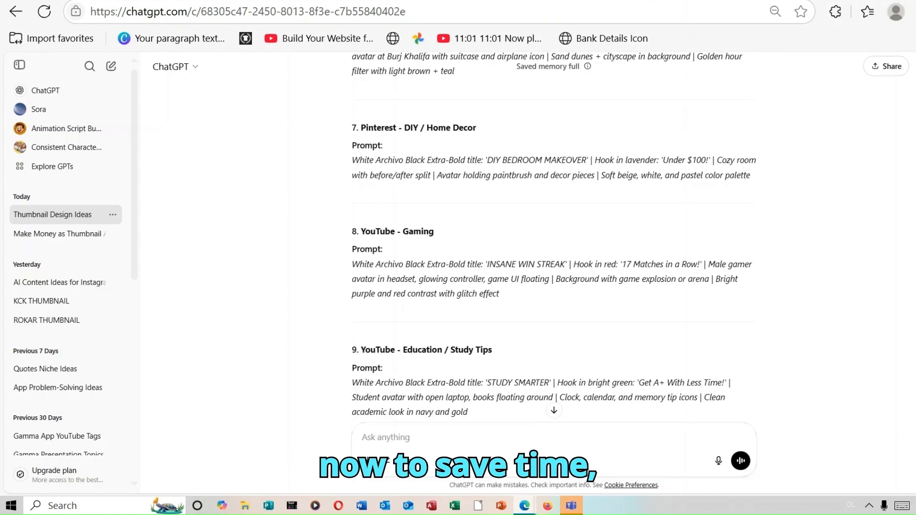
scroll(554, 238, "down", 5)
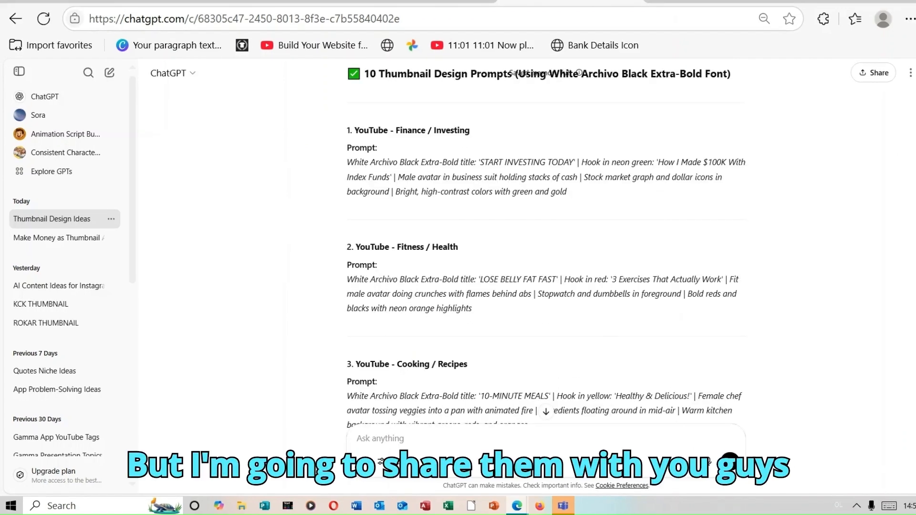
scroll(546, 248, "down", 7)
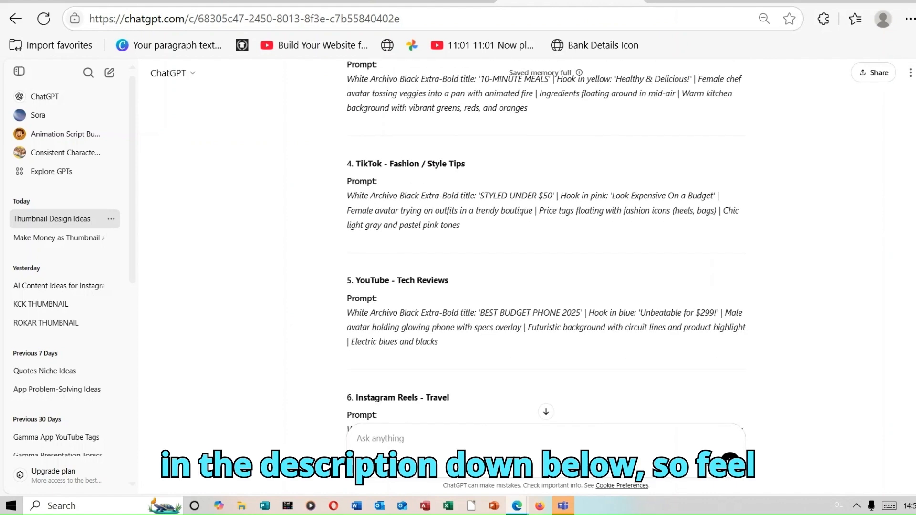
scroll(546, 248, "down", 12)
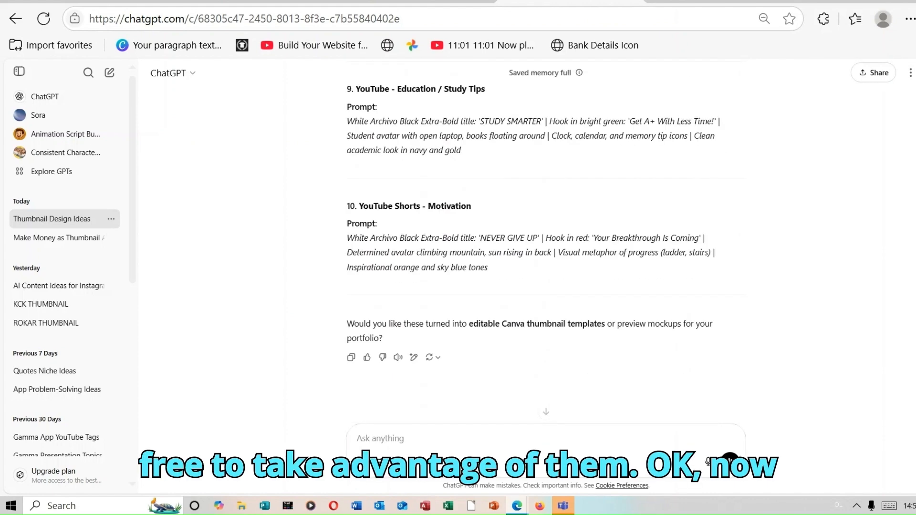
scroll(546, 238, "up", 10)
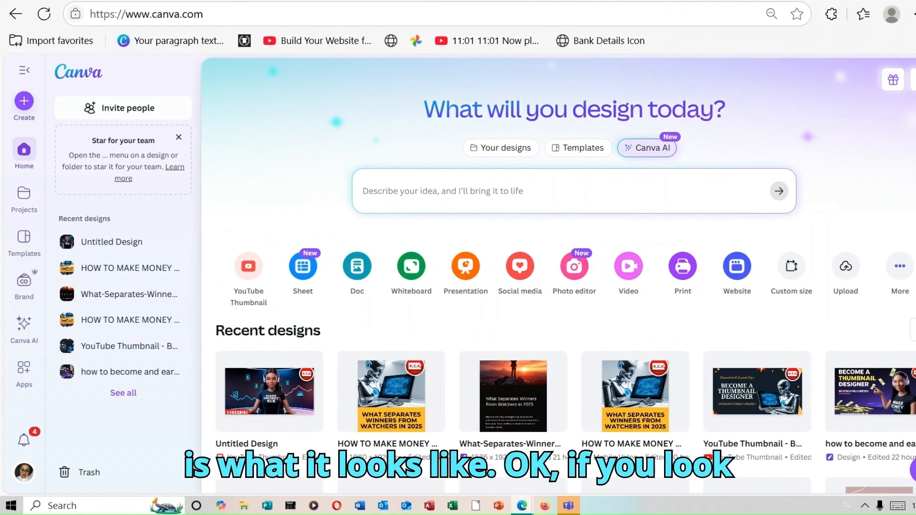
Switch to Canva and set up a Canva AI Design for me request for Social Media in YouTube Thumbnail format
left_click(657, 149)
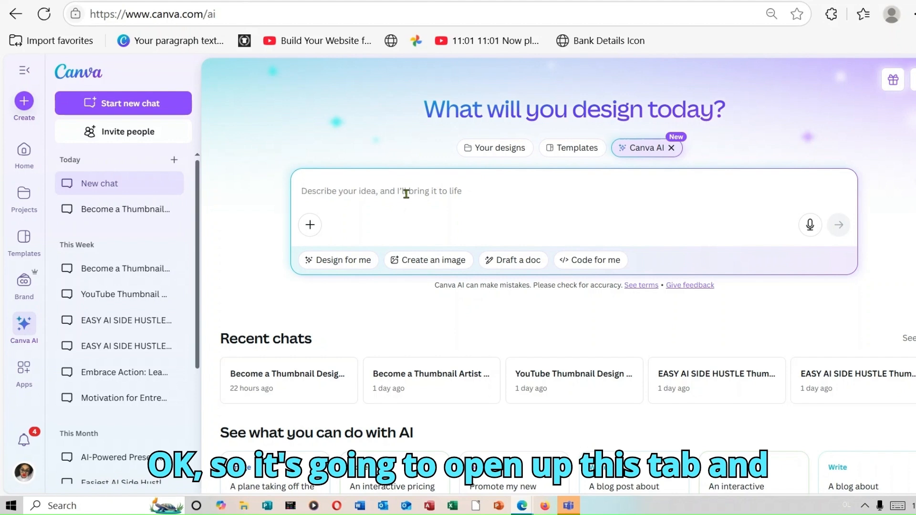
left_click(353, 262)
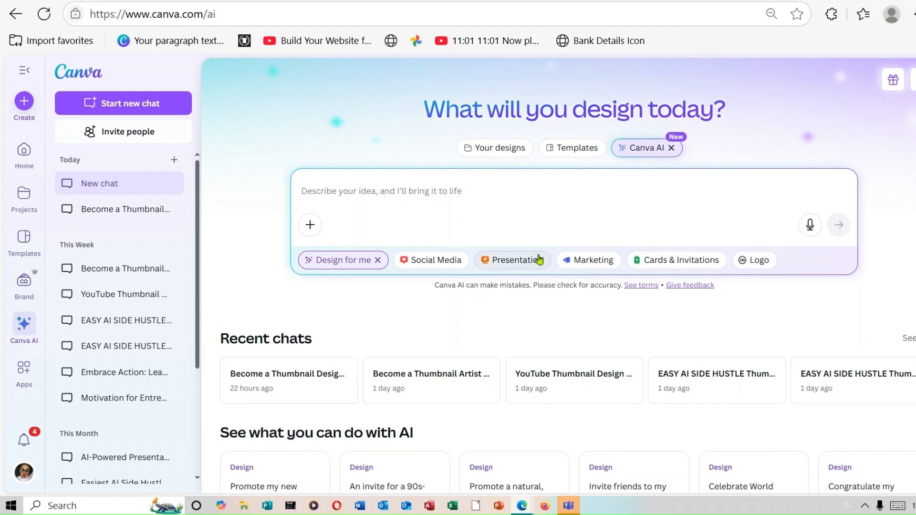
left_click(444, 262)
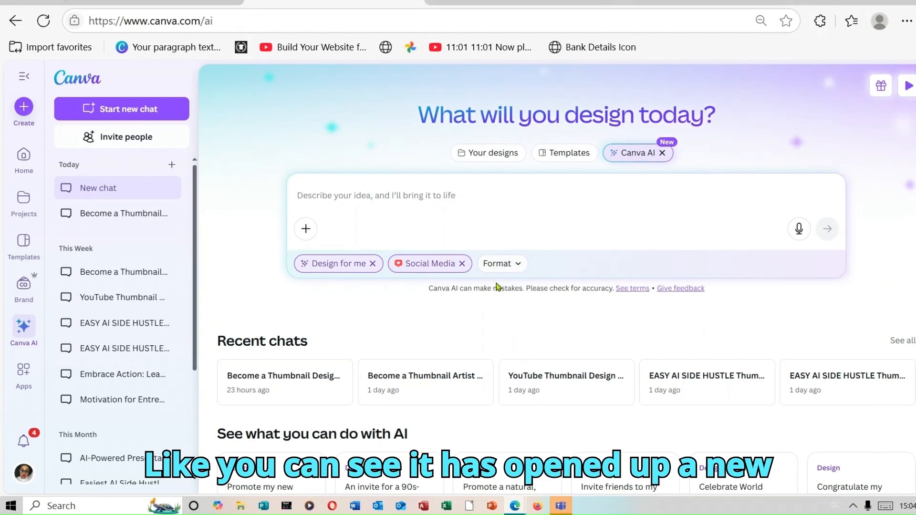
left_click(520, 266)
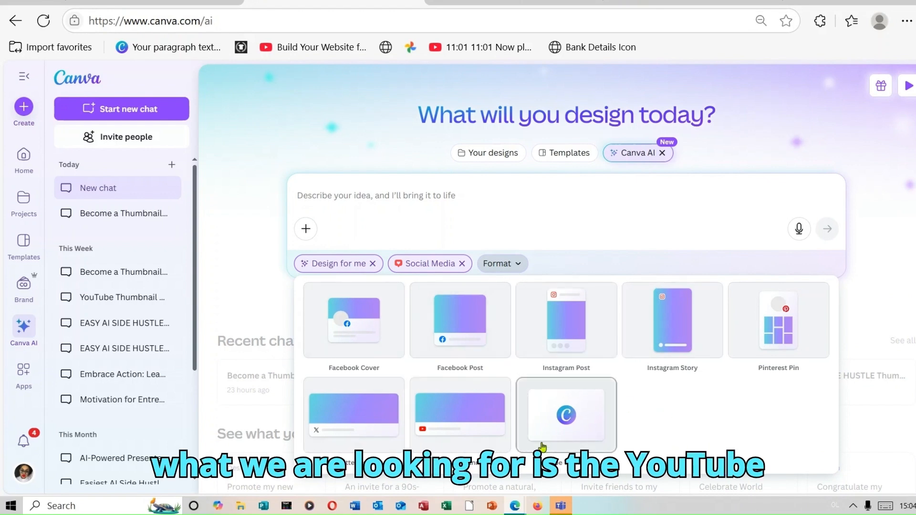
left_click(568, 432)
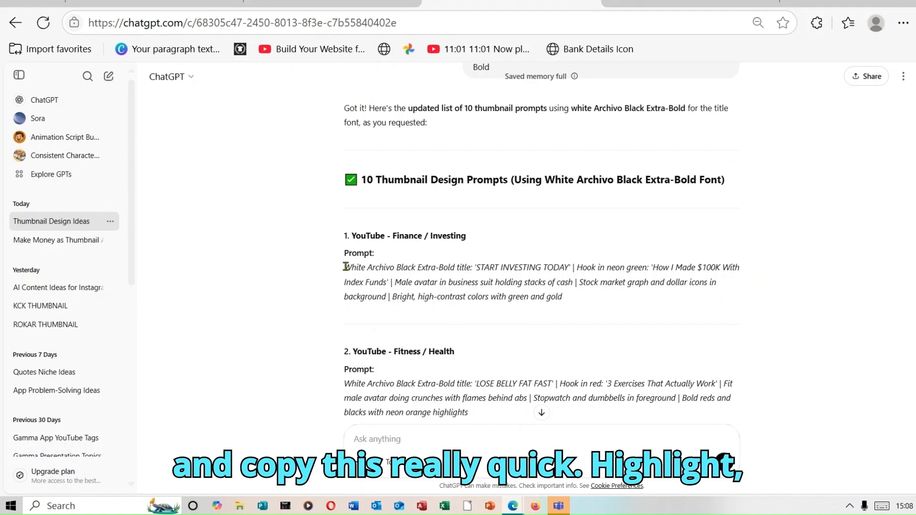
Copy the YouTube Finance / Investing prompt from ChatGPT and submit it in Canva AI to generate thumbnail designs
left_click_drag(341, 271, 591, 305)
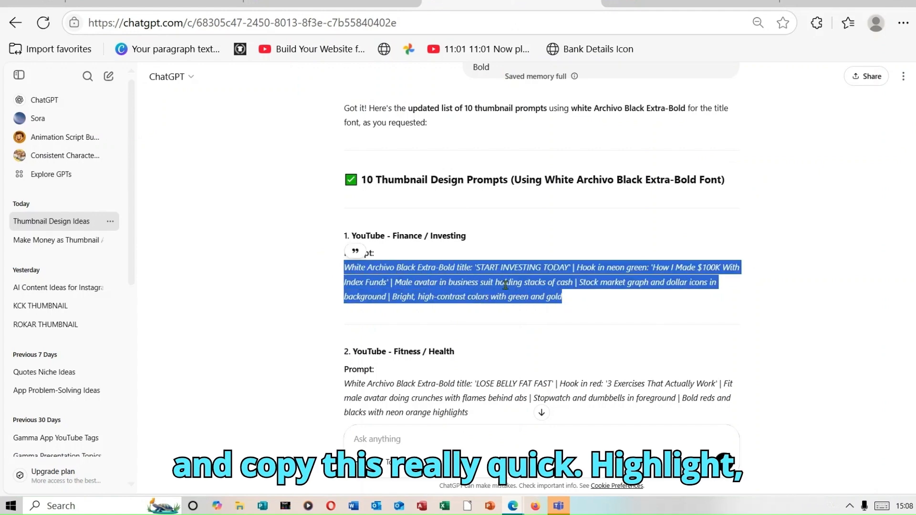
right_click(506, 287)
left_click(546, 41)
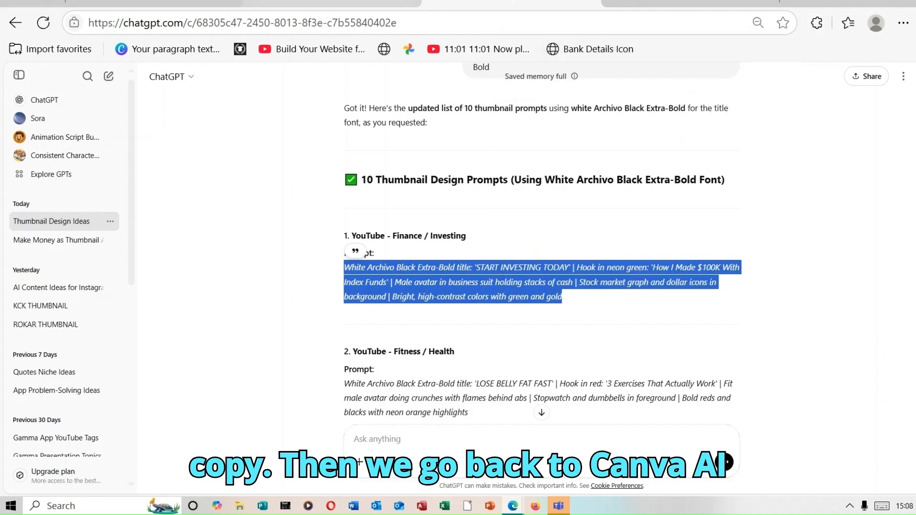
left_click(333, 3)
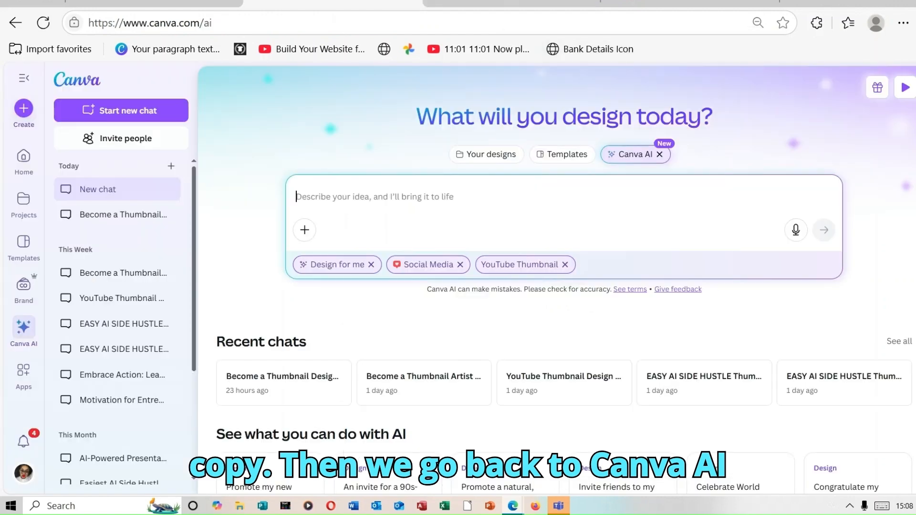
right_click(349, 197)
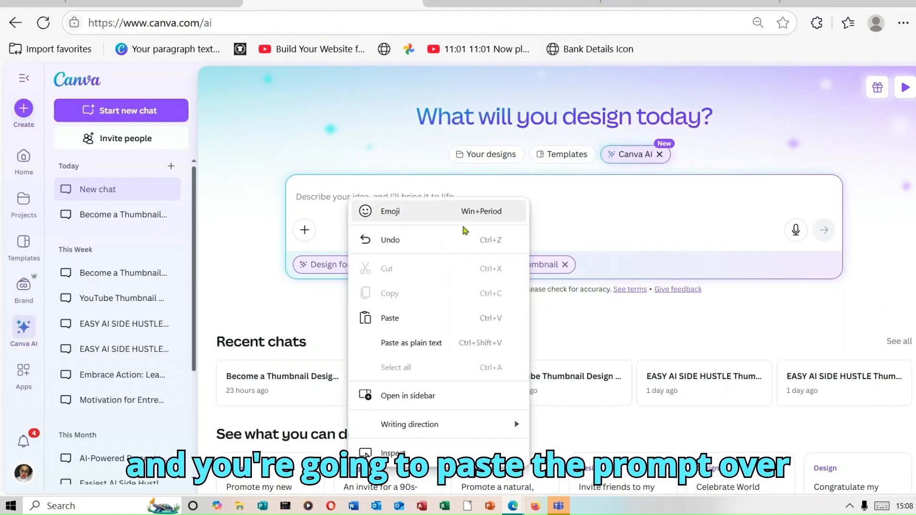
left_click(420, 319)
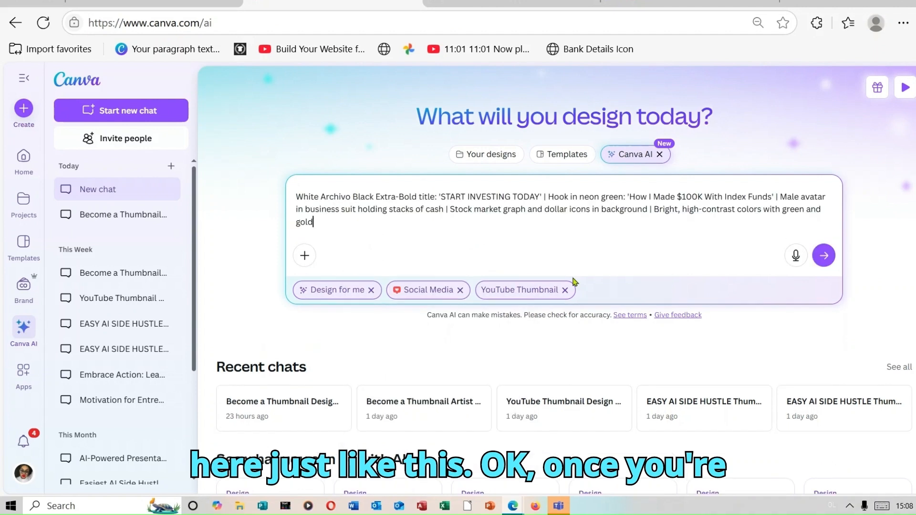
left_click(824, 256)
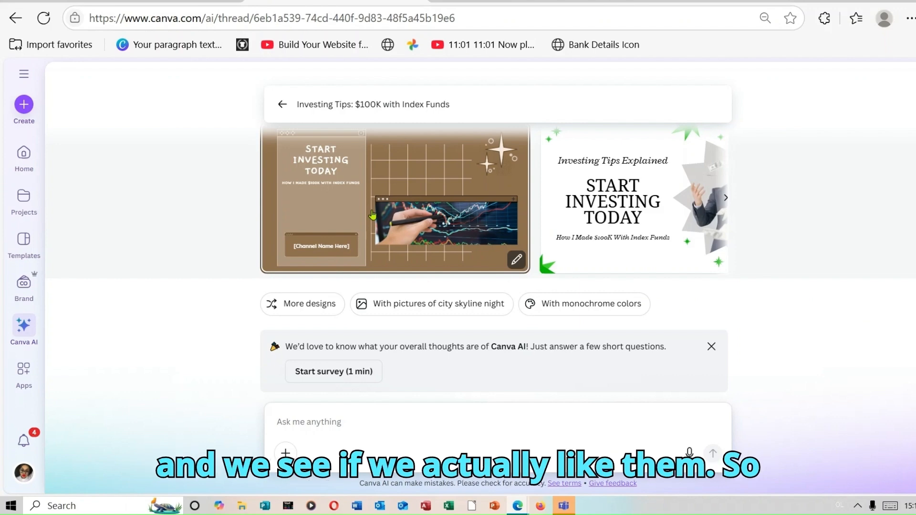
Preview the four generated Start Investing Today thumbnails one by one, checking the layout, imagery and text of each design
left_click(422, 194)
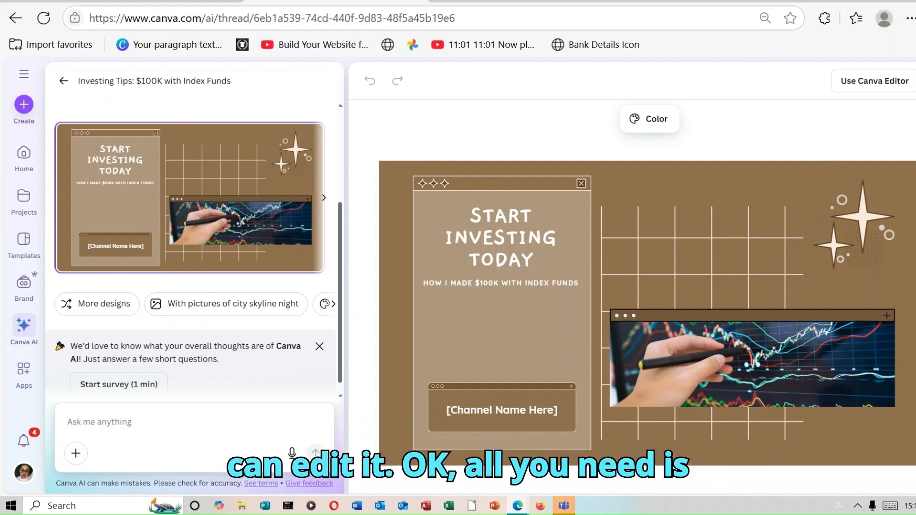
left_click(915, 81)
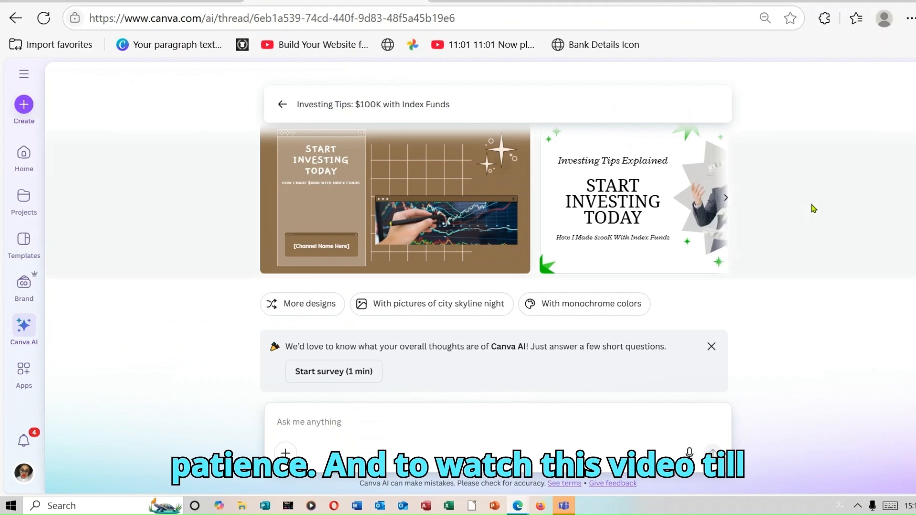
left_click(664, 210)
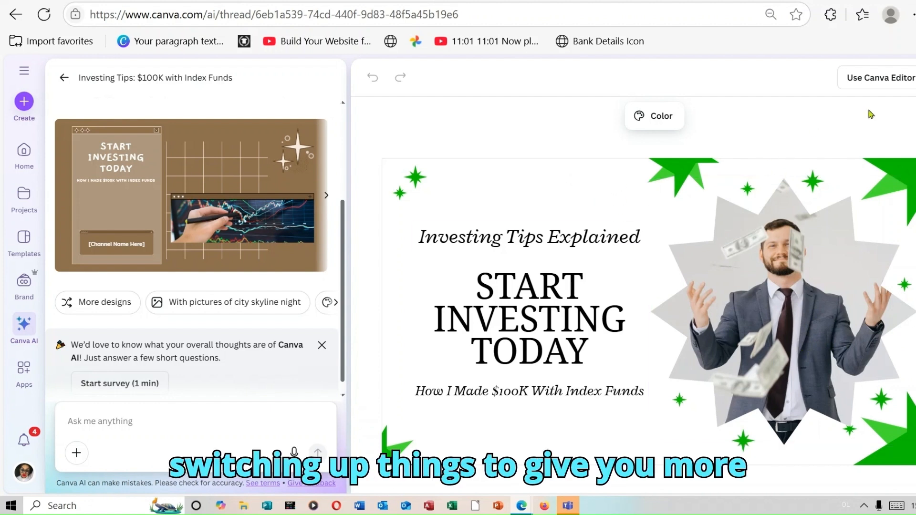
left_click(915, 78)
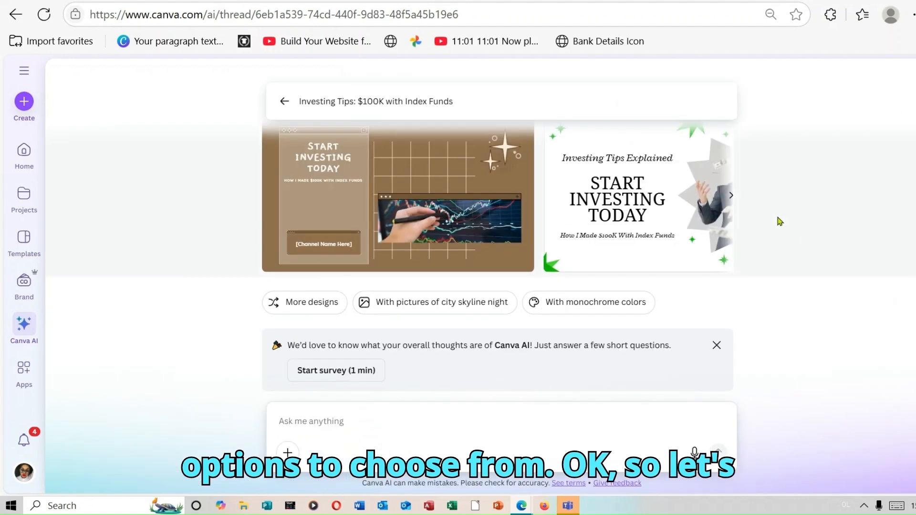
left_click(730, 198)
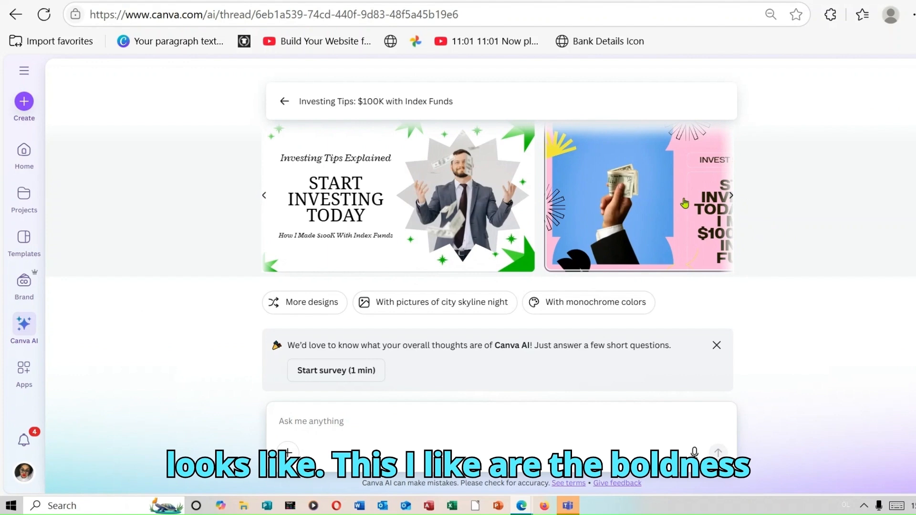
left_click(725, 200)
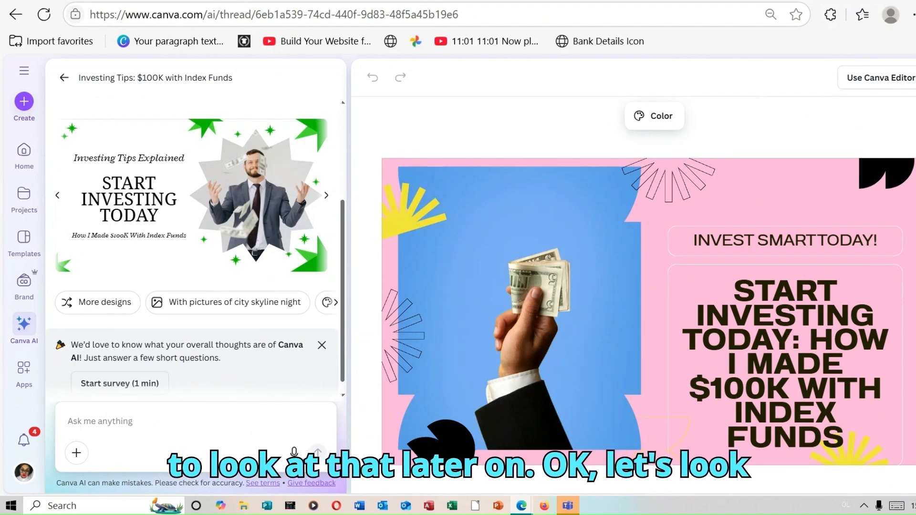
left_click(915, 78)
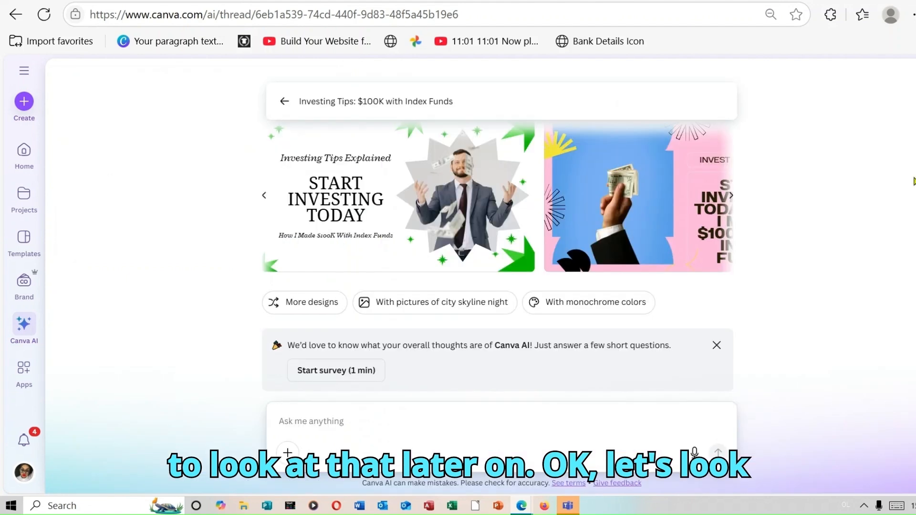
left_click(732, 196)
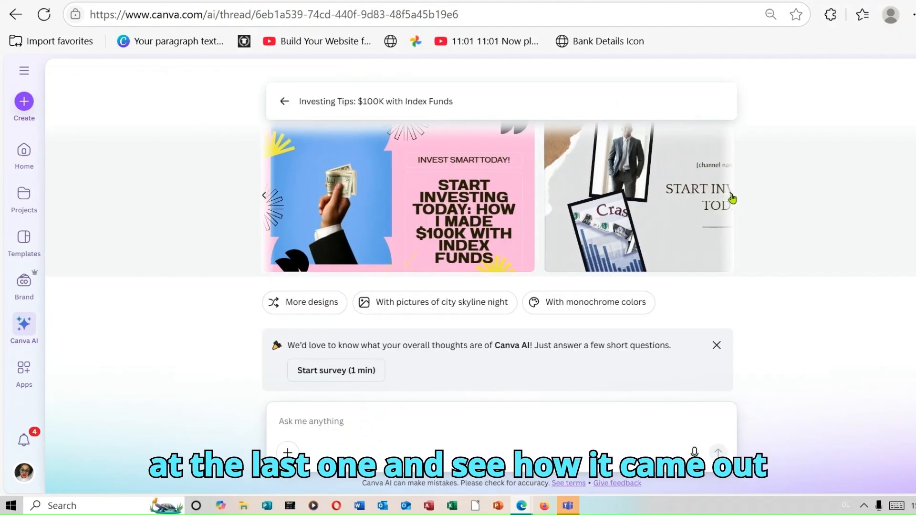
left_click(687, 191)
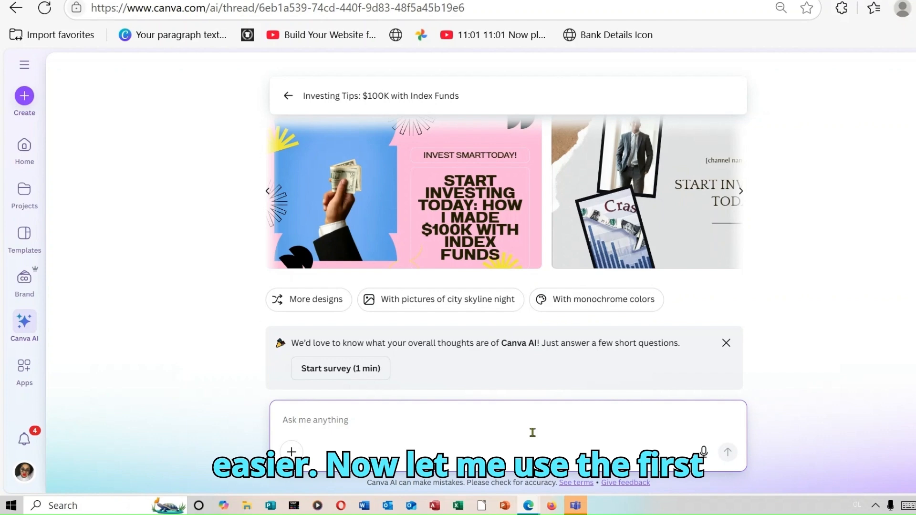
Submit the copied Start Investing Today prompt again with the uploaded photo of the man in sunglasses and the Assistant T-shirt attached
right_click(426, 423)
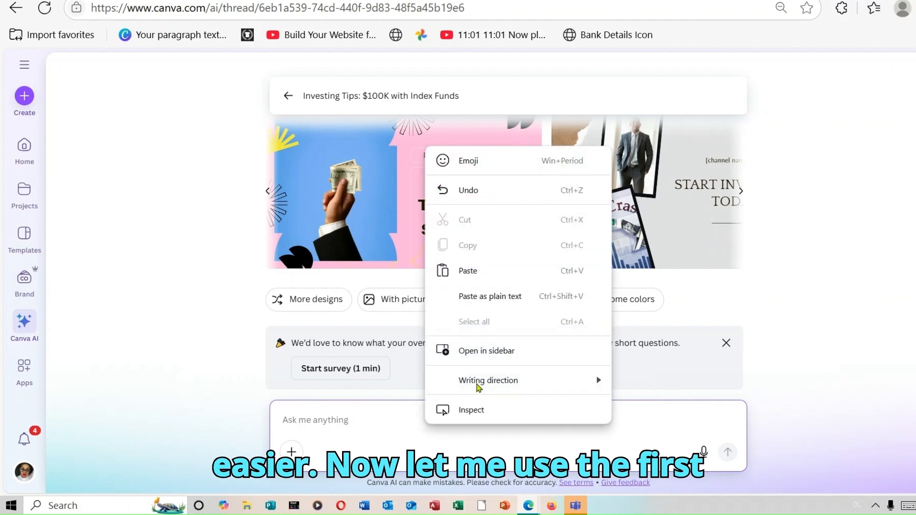
left_click(482, 270)
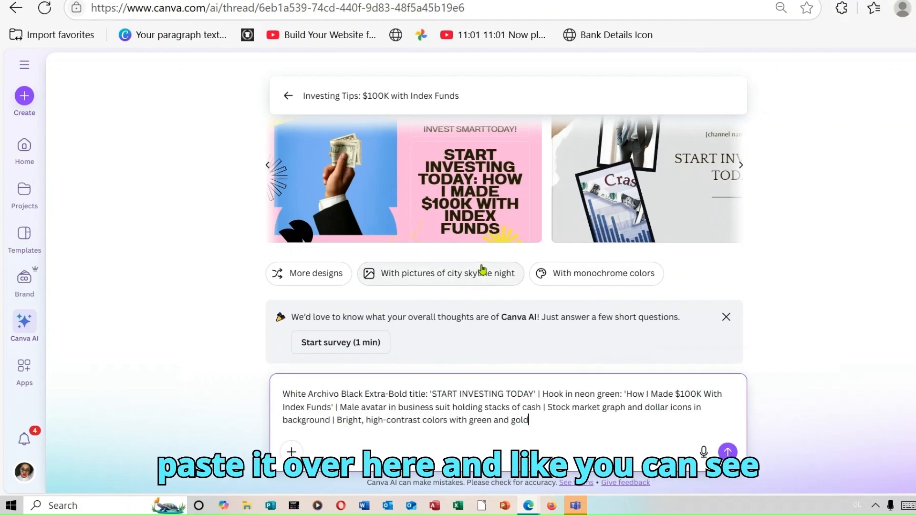
left_click(292, 452)
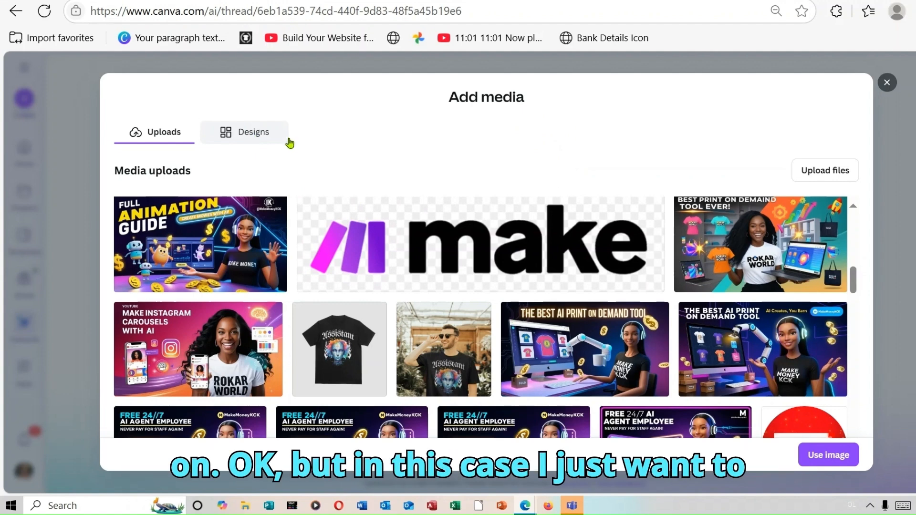
left_click(444, 361)
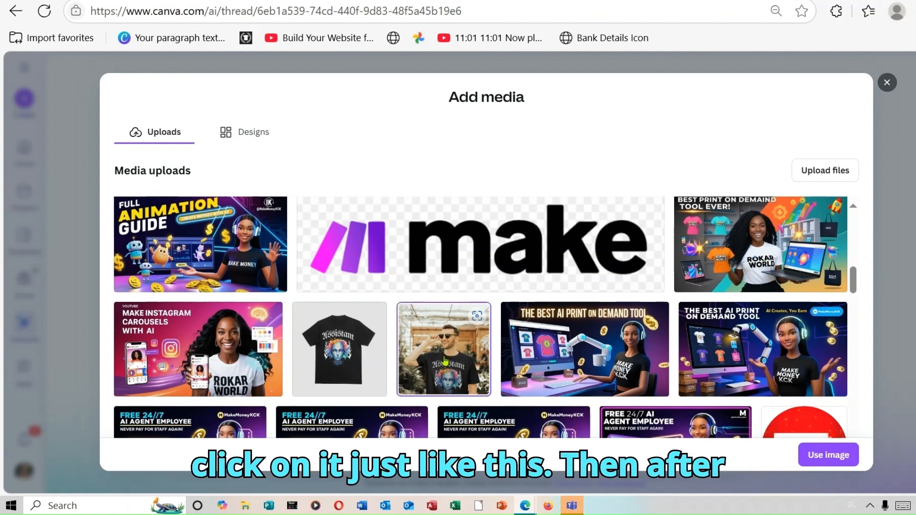
left_click(825, 457)
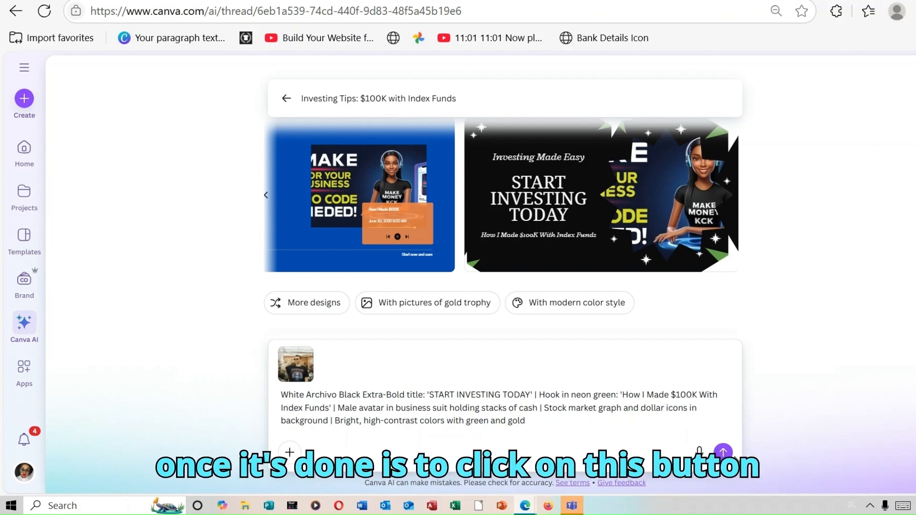
left_click(723, 451)
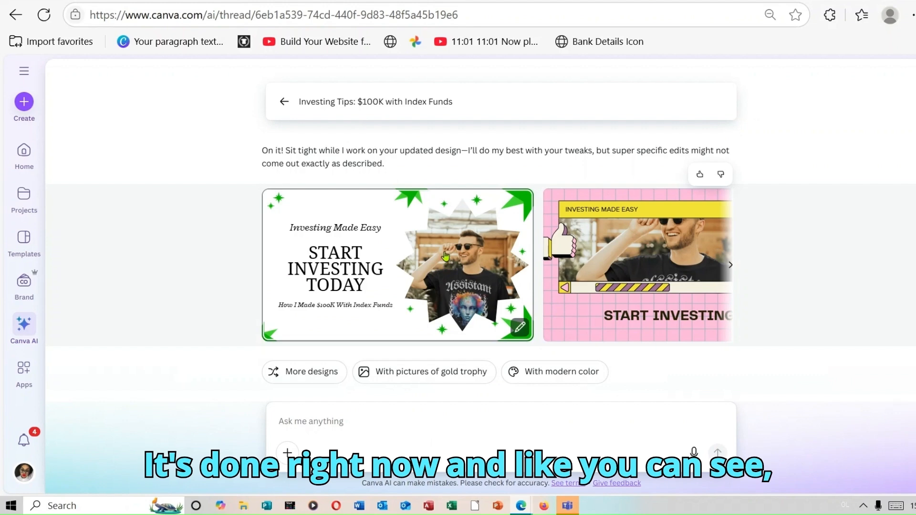
Look through the four new thumbnail designs that use the uploaded photo, comparing their layouts, image crops and titles
left_click(426, 258)
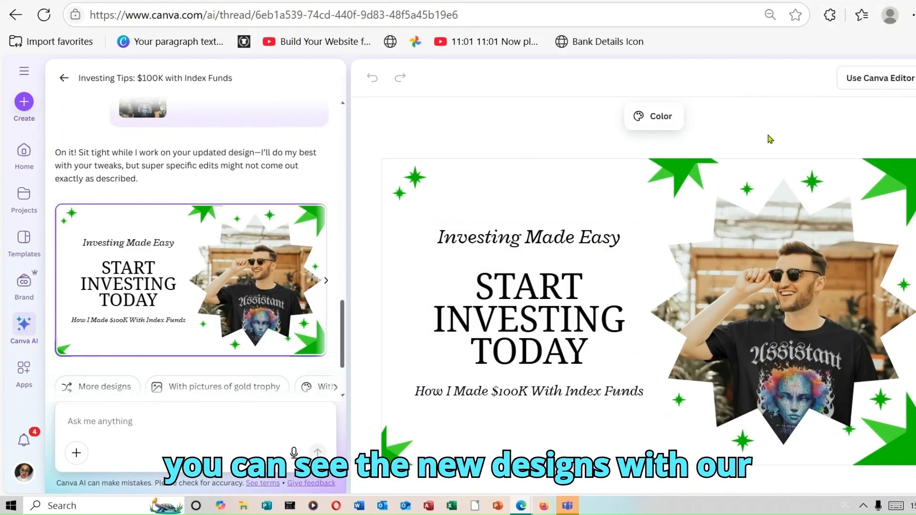
left_click(914, 77)
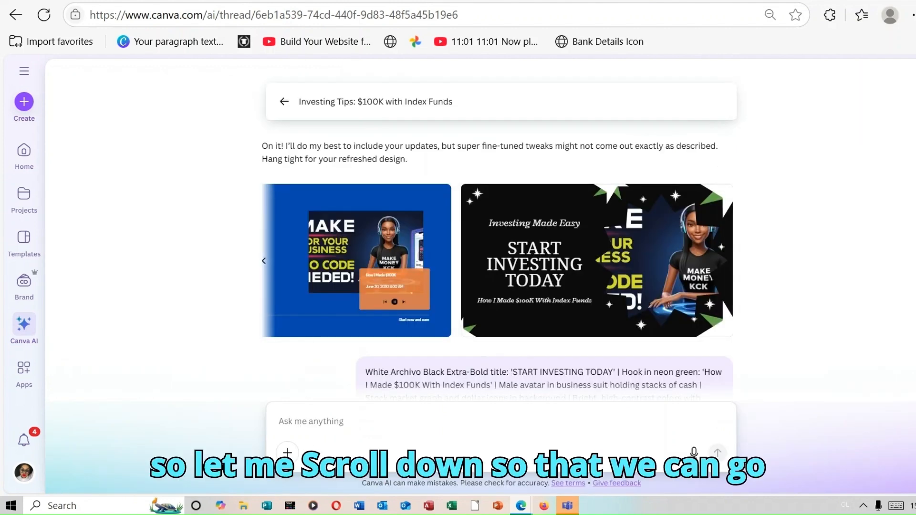
scroll(497, 232, "down", 5)
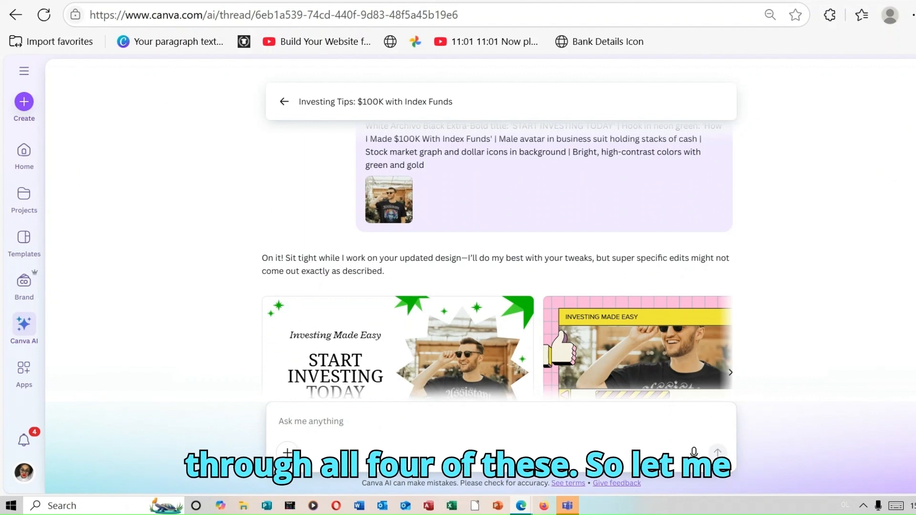
scroll(603, 200, "down", 3)
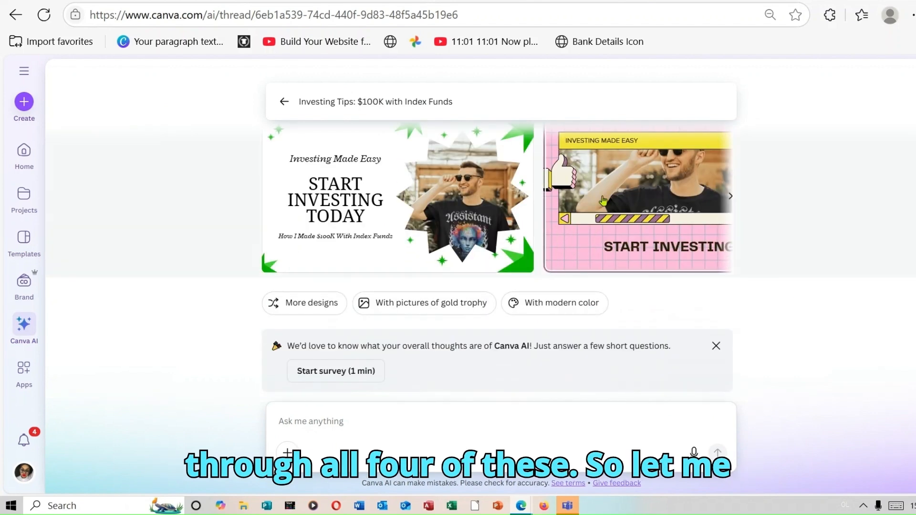
left_click(604, 200)
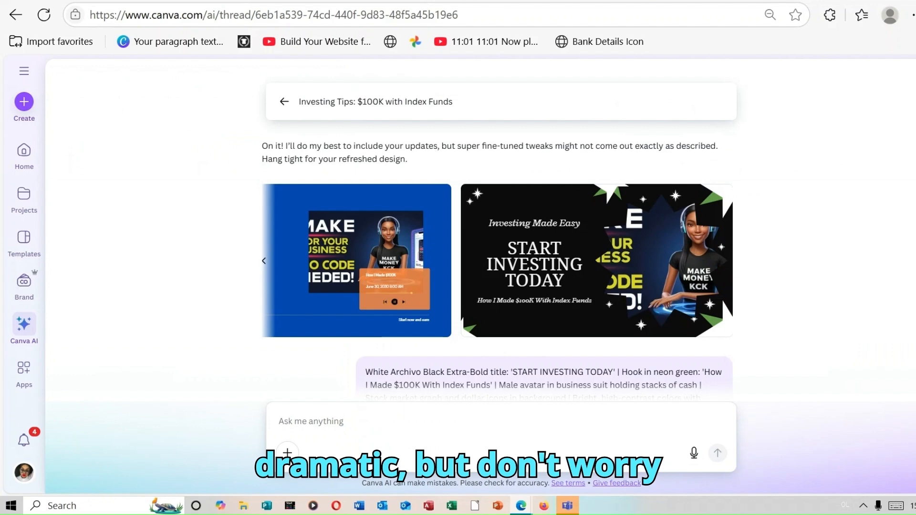
scroll(686, 279, "down", 8)
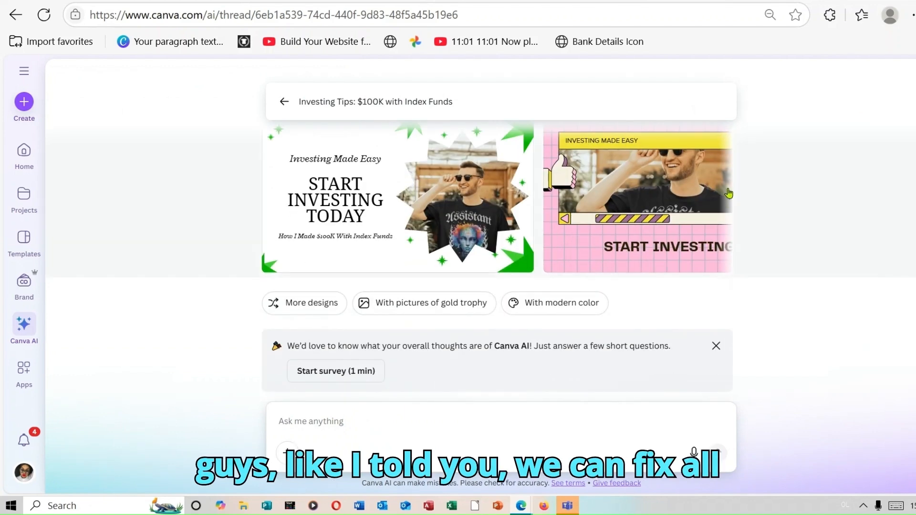
left_click(730, 196)
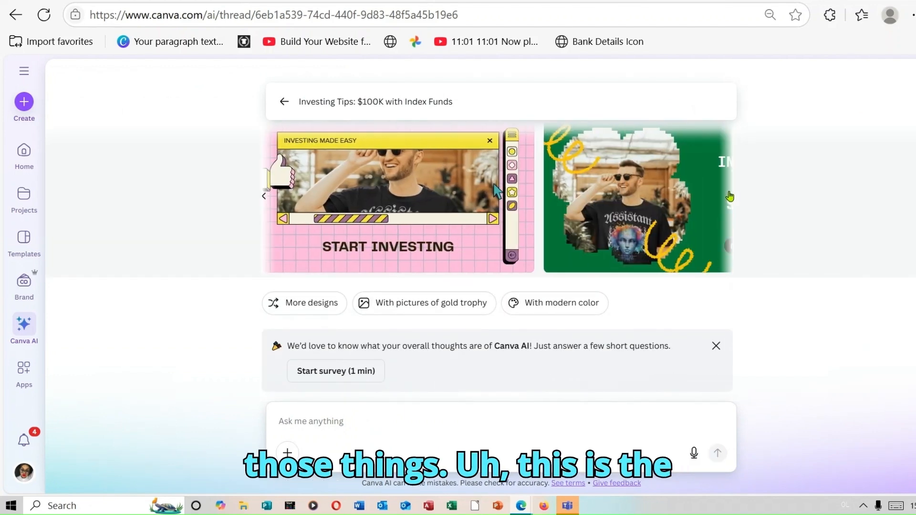
left_click(731, 199)
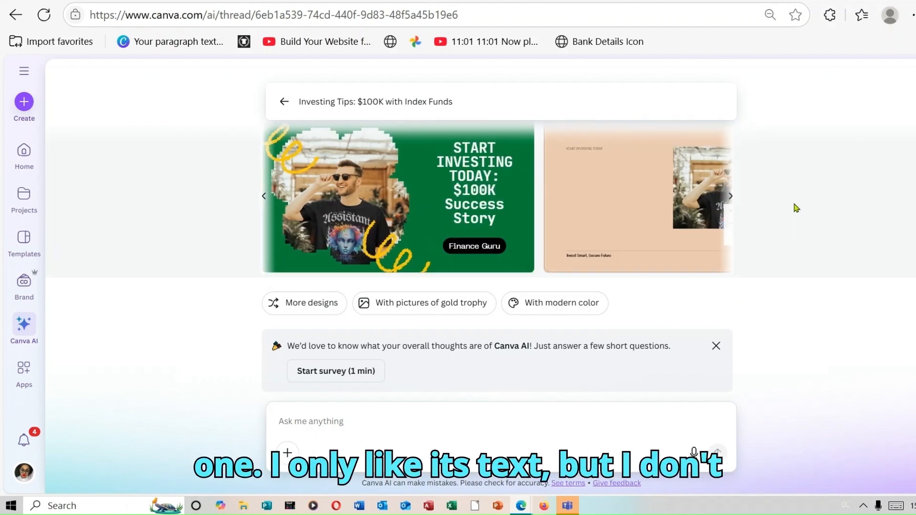
left_click(733, 196)
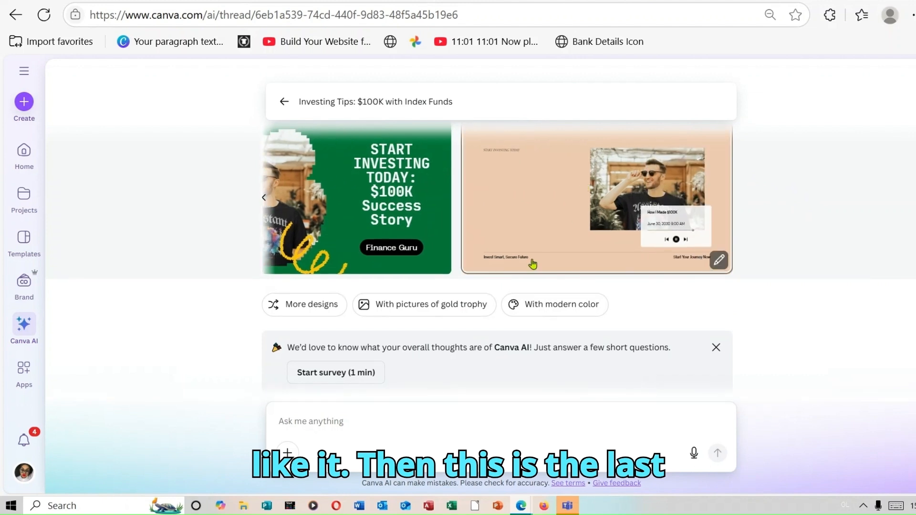
left_click(265, 198)
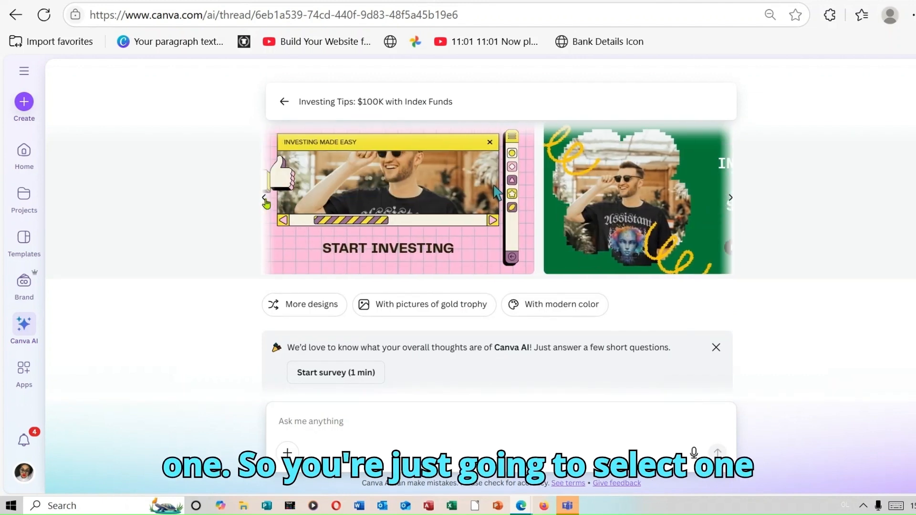
left_click(265, 199)
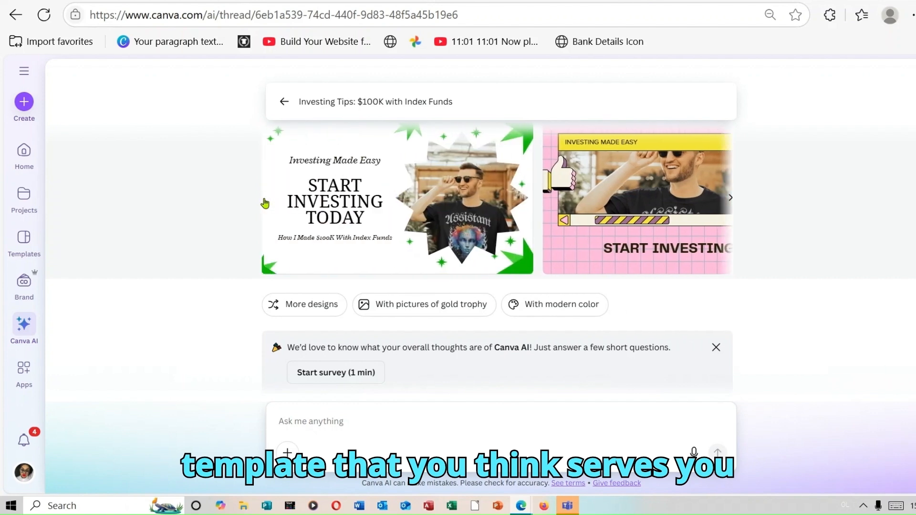
Open the white Start Investing Today thumbnail with the starburst-framed photo and apply the dark green palette made for this design
left_click(370, 202)
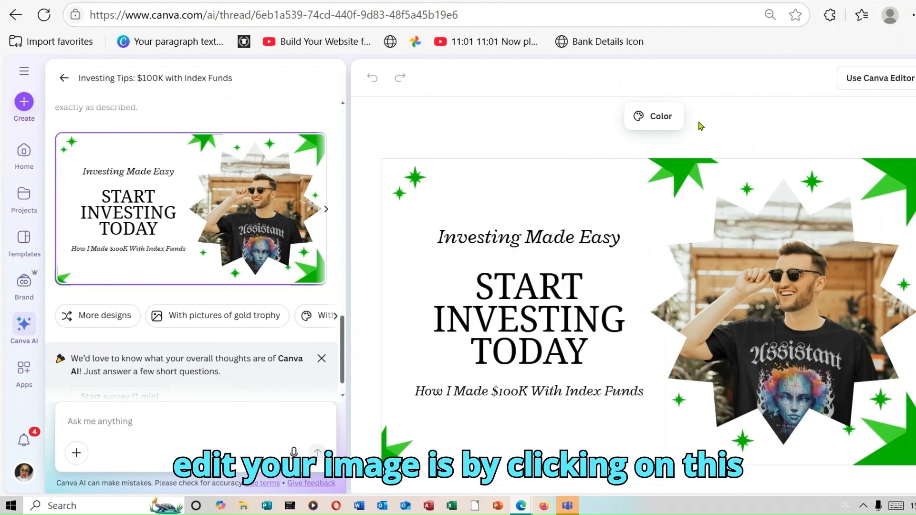
left_click(648, 123)
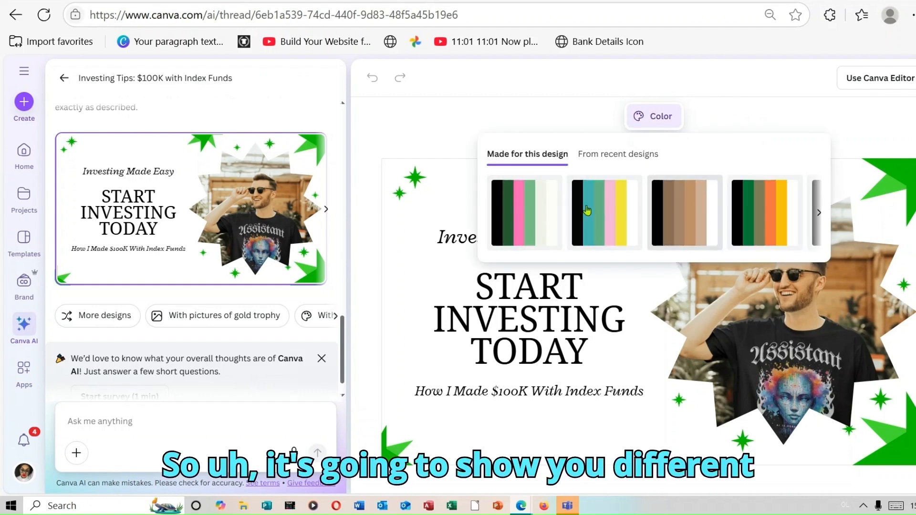
left_click(533, 213)
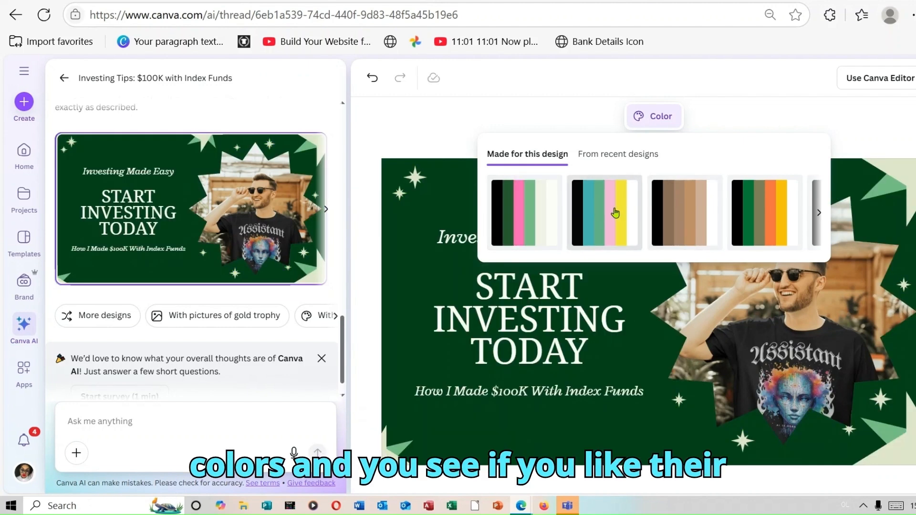
Try the other palettes made for this design on the thumbnail, including the pink, tan, green-orange, olive, grey and mauve ones
left_click(616, 214)
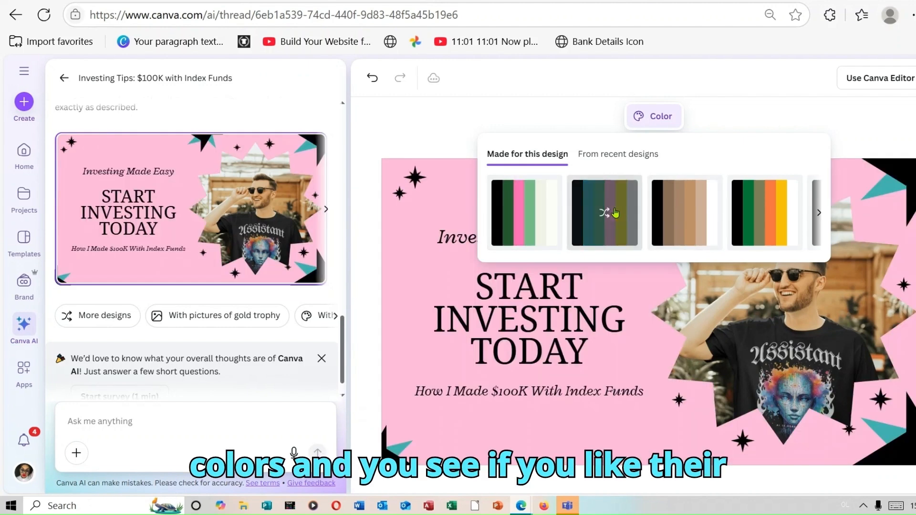
left_click(674, 216)
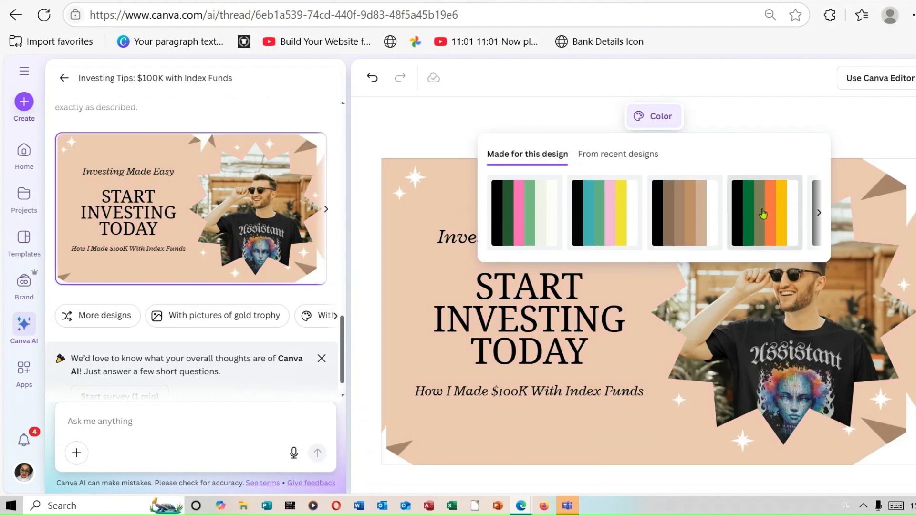
left_click(766, 215)
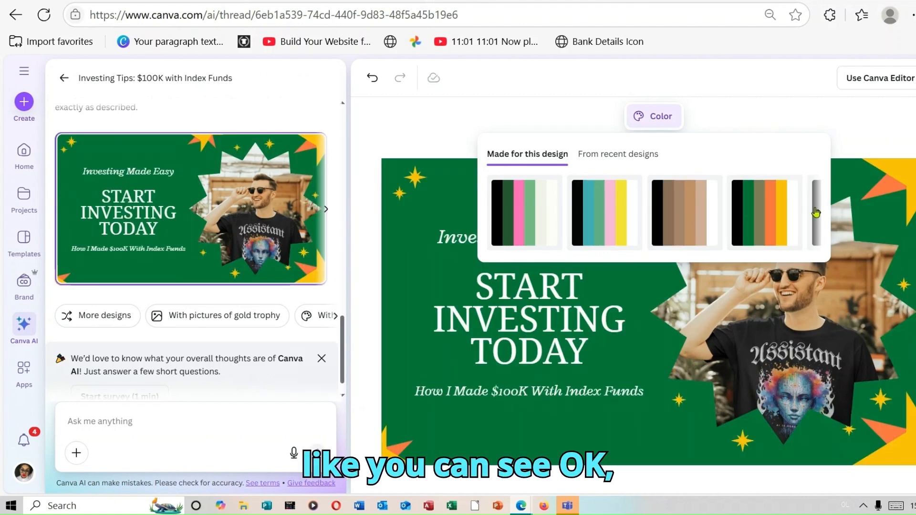
left_click(815, 212)
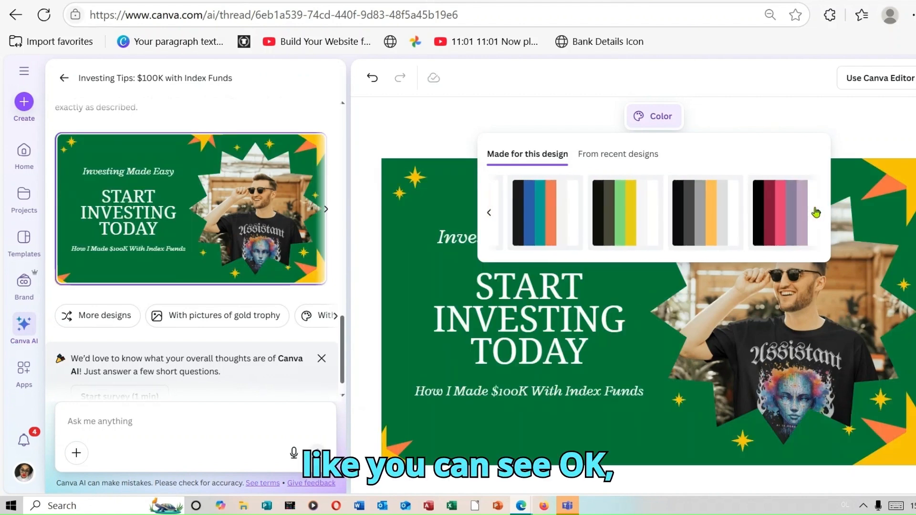
left_click(544, 230)
left_click(629, 237)
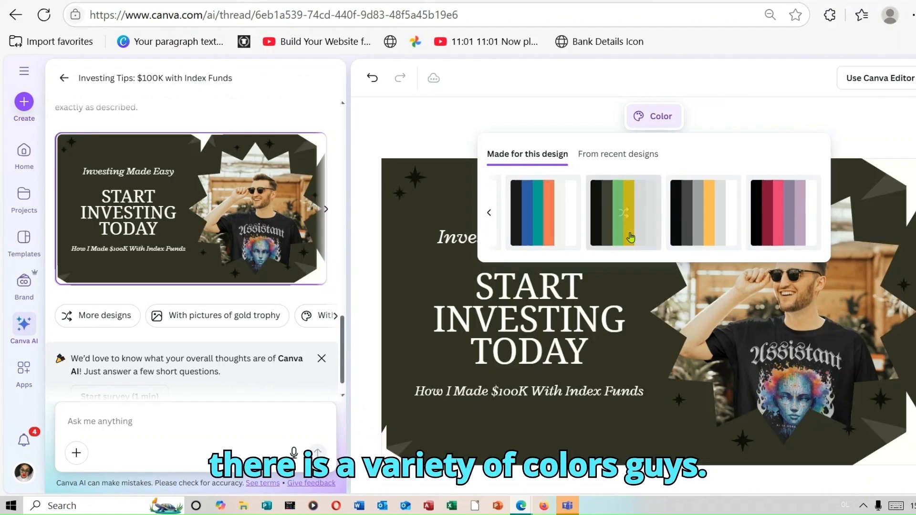
left_click(699, 242)
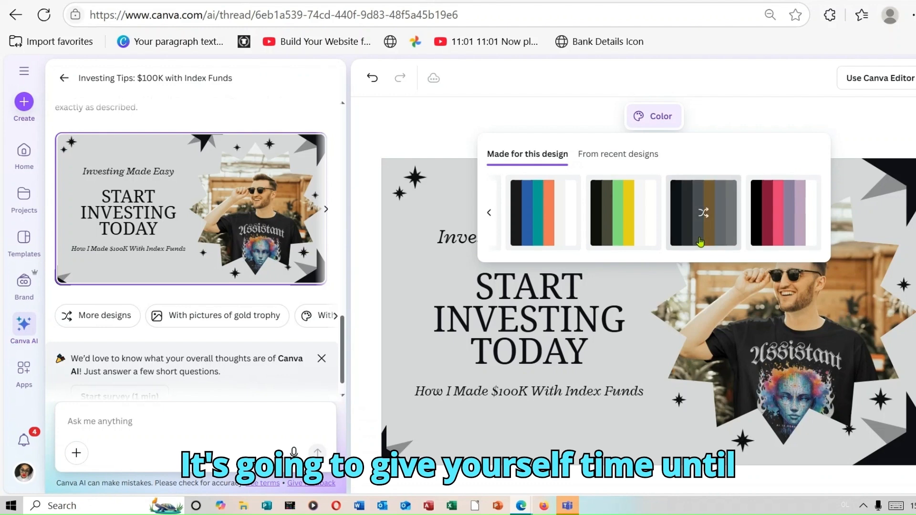
left_click(798, 221)
left_click(798, 221)
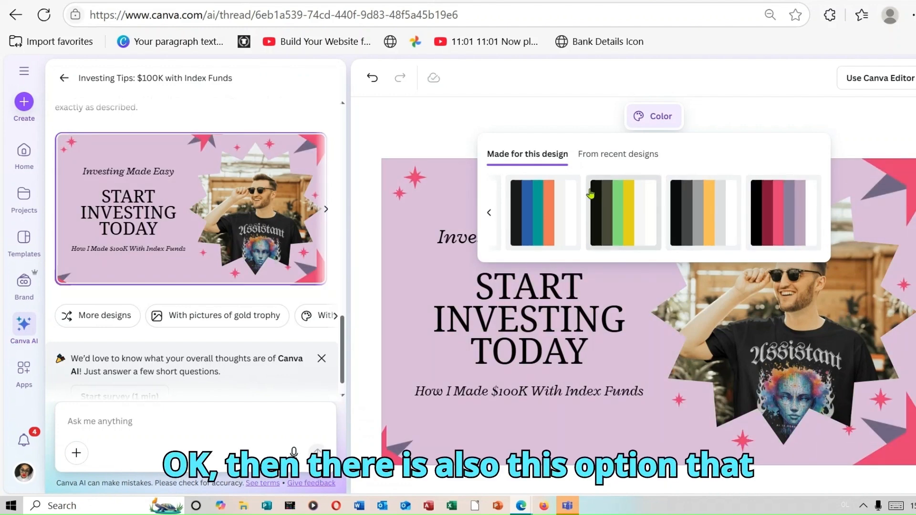
Try the red, black and orange color palettes from recent designs on the Start Investing Today thumbnail
left_click(623, 155)
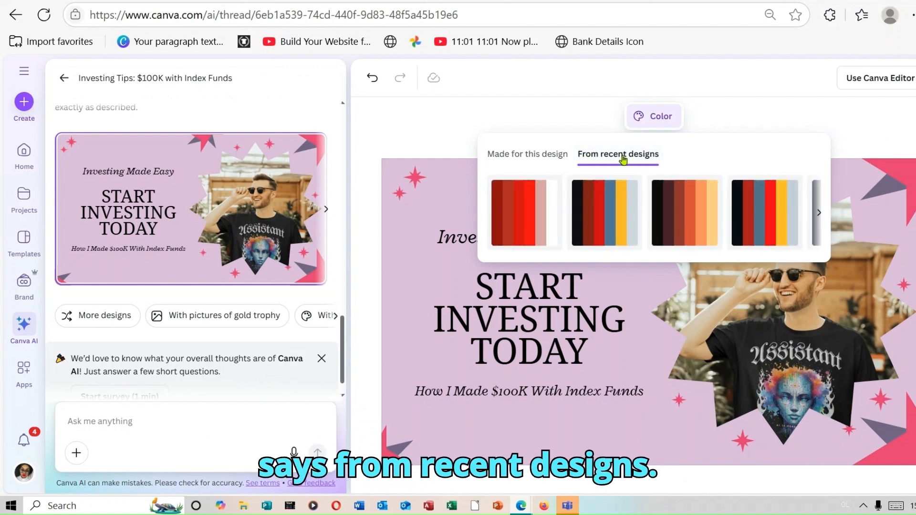
left_click(512, 216)
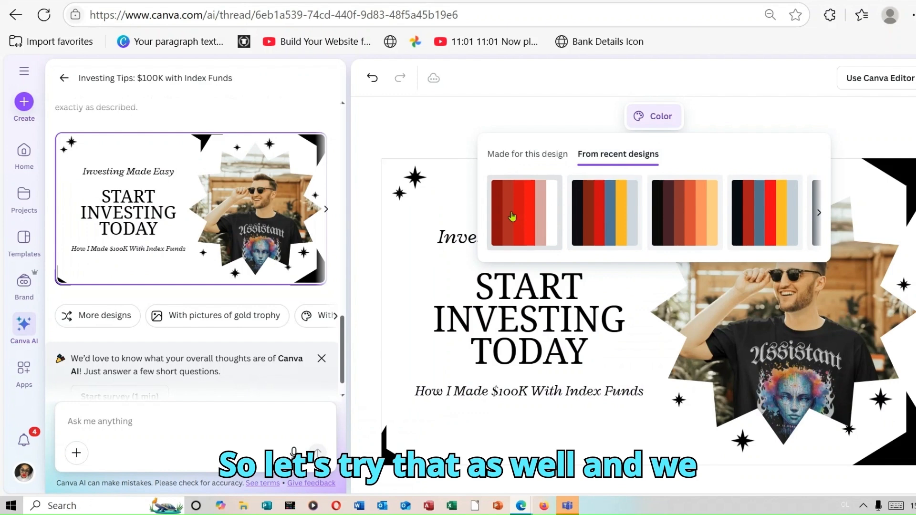
left_click(601, 208)
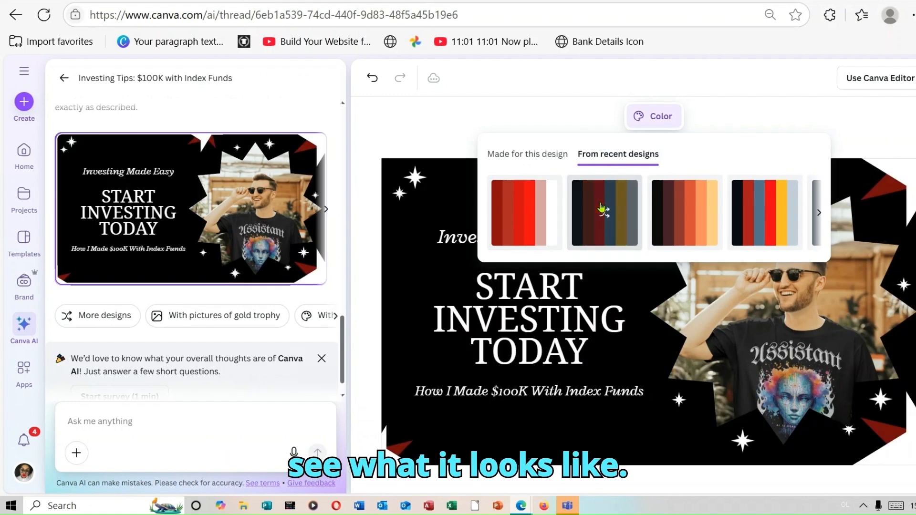
left_click(602, 208)
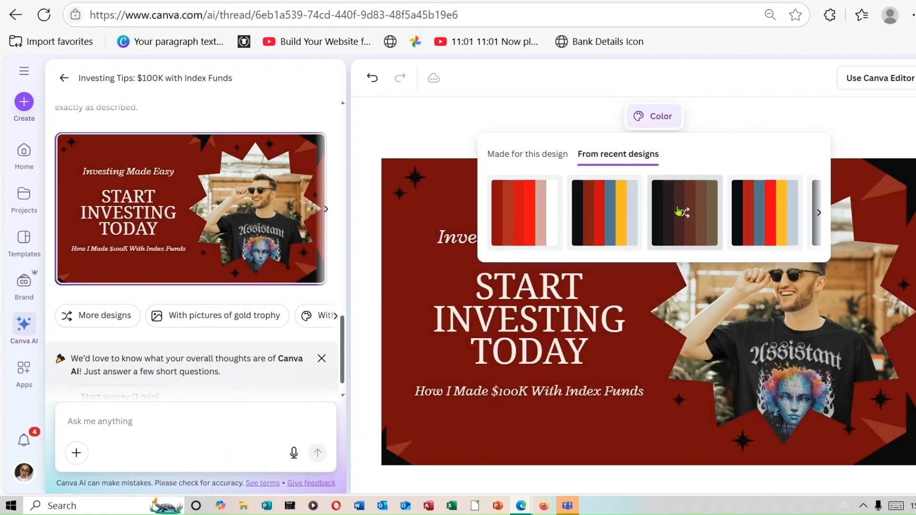
left_click(759, 215)
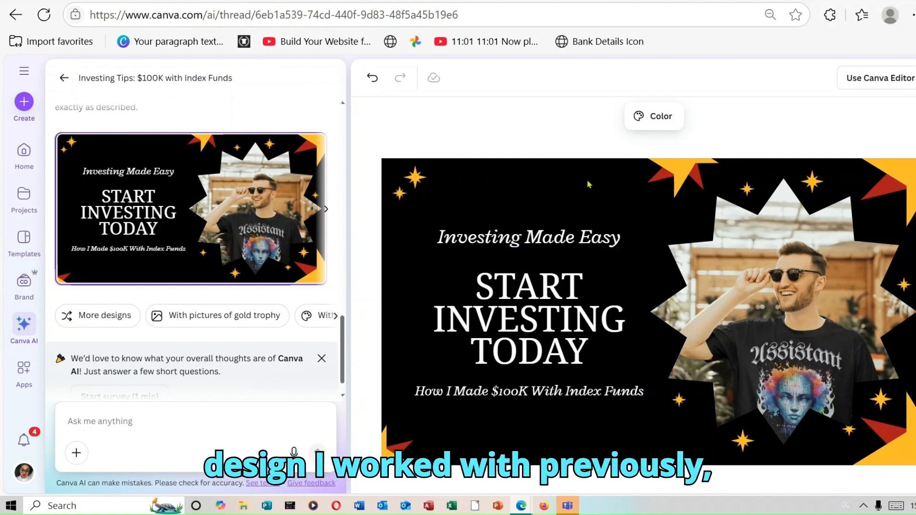
Recolor the thumbnail with the first palette made for this design, in dark green, and open it in the Canva Editor
left_click(633, 123)
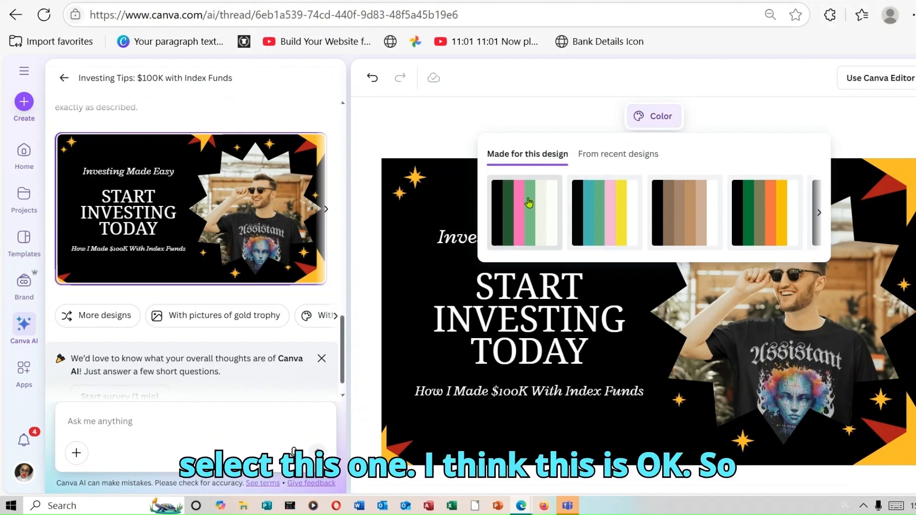
left_click(529, 203)
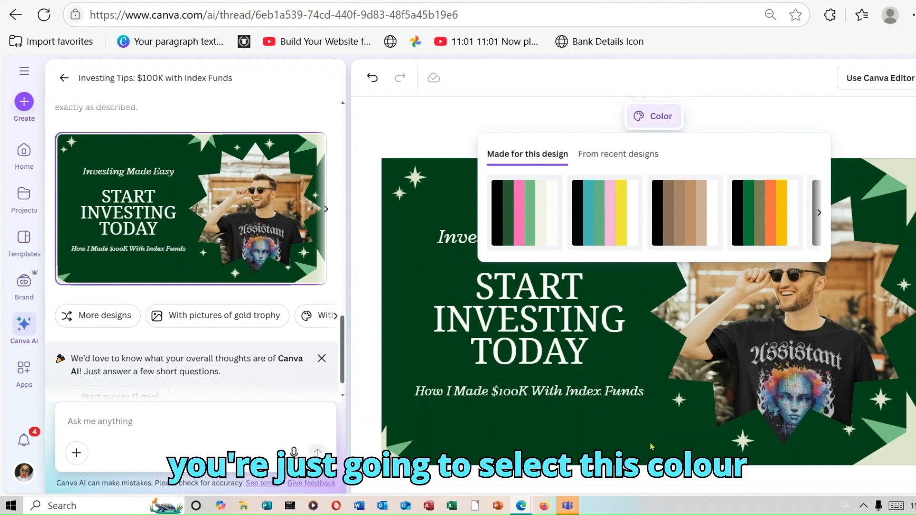
left_click(907, 132)
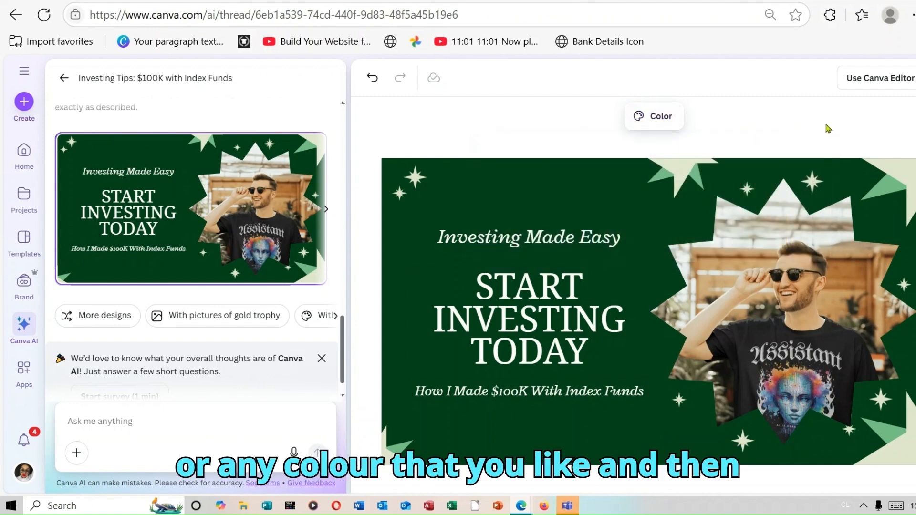
left_click(887, 82)
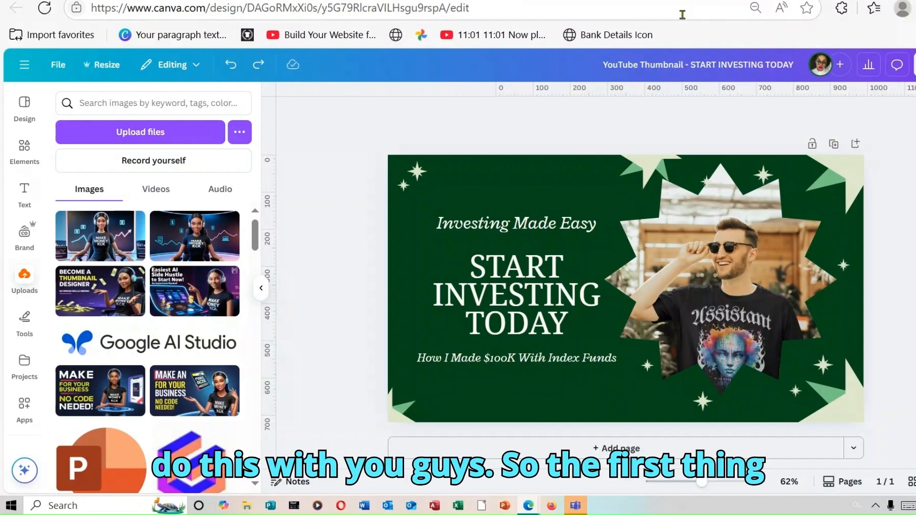
Delete the spiky green-and-cream shapes at the thumbnail's top edge, upper-right corner and lower-right corner
left_click(644, 166)
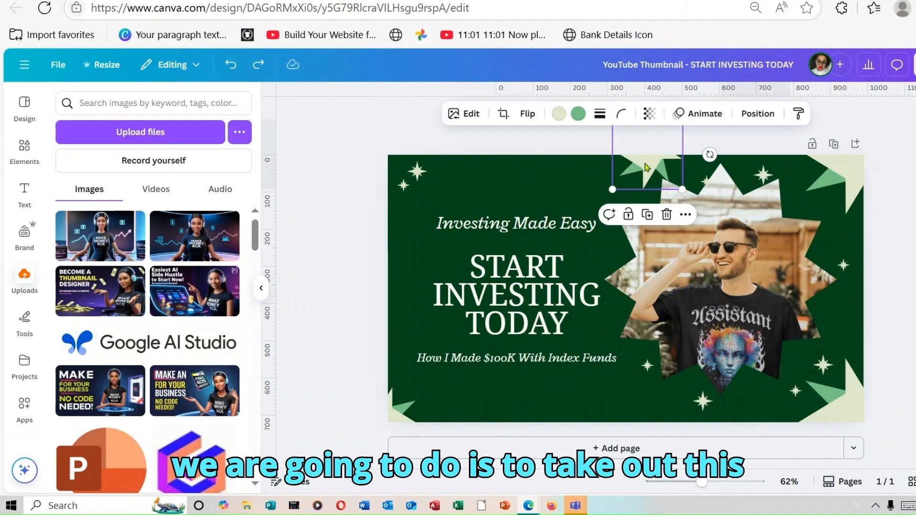
left_click(666, 215)
left_click(858, 182)
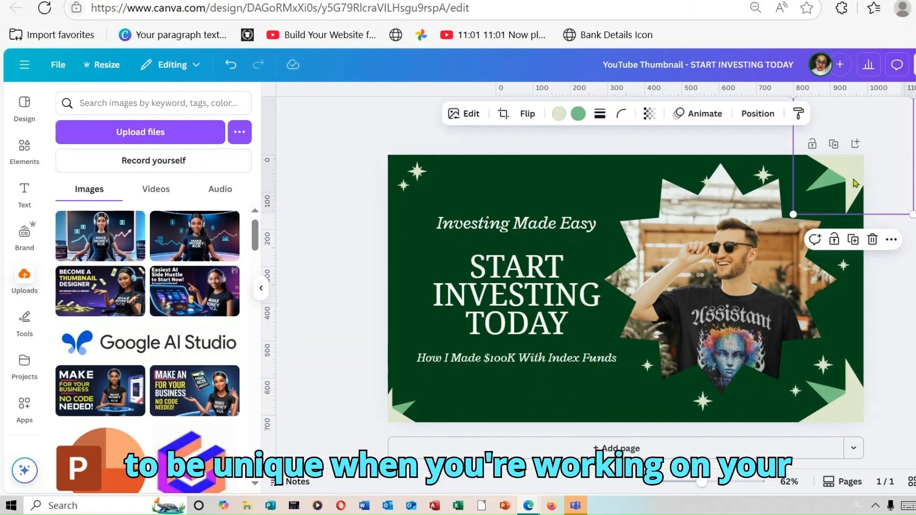
left_click(872, 241)
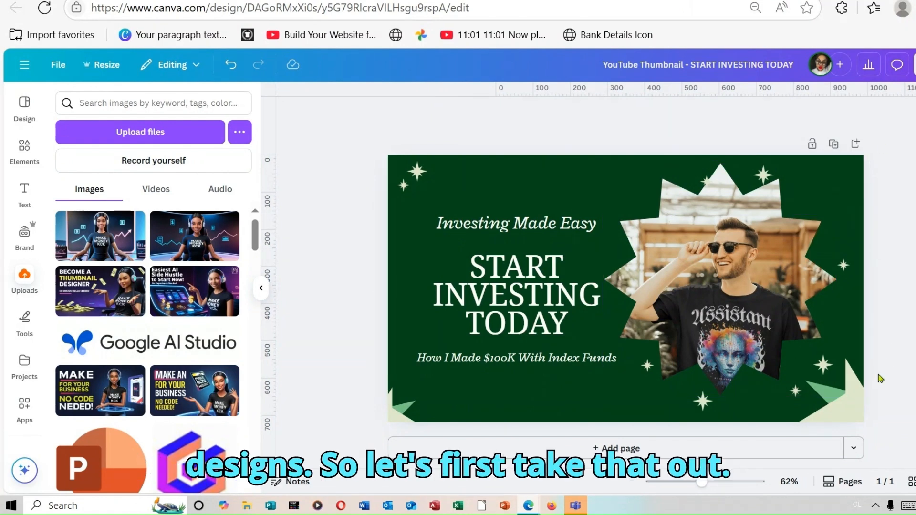
left_click(839, 399)
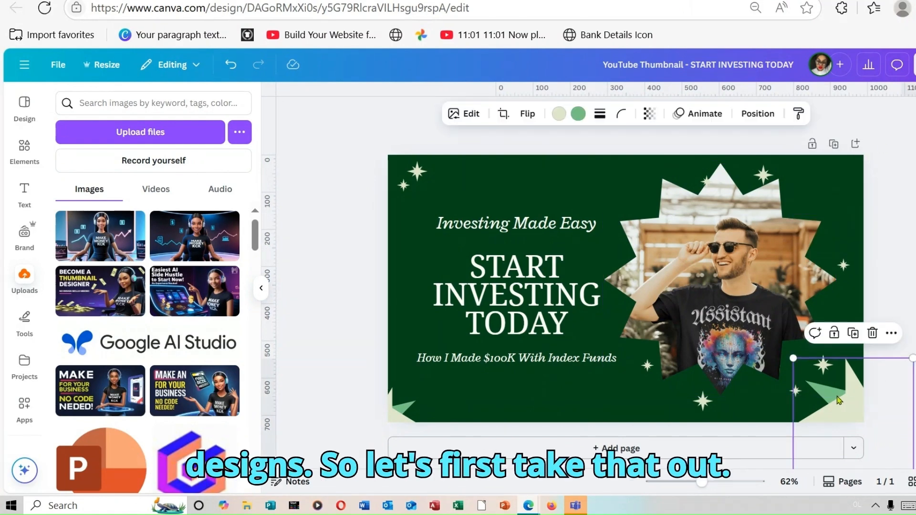
left_click(872, 333)
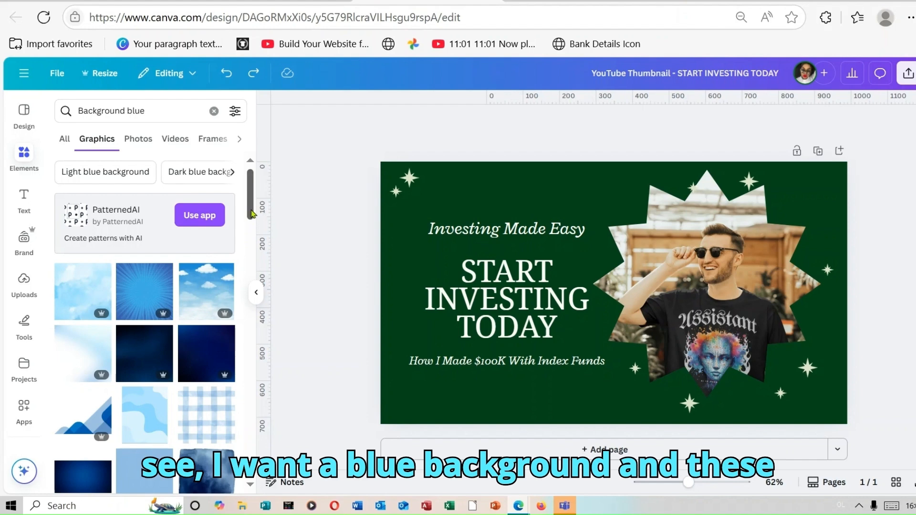
Cover the whole thumbnail with the dark blue marble swirl graphic from the Background blue results
left_click_drag(252, 214, 258, 292)
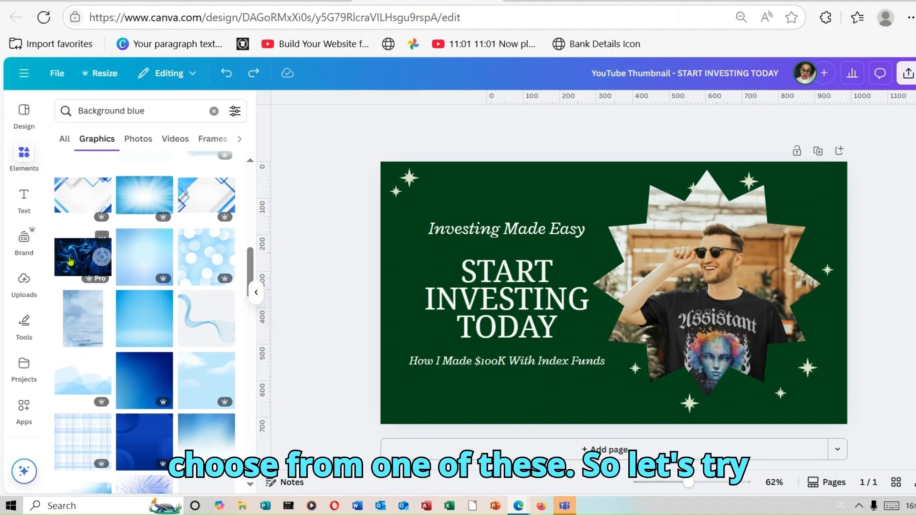
left_click_drag(70, 260, 400, 184)
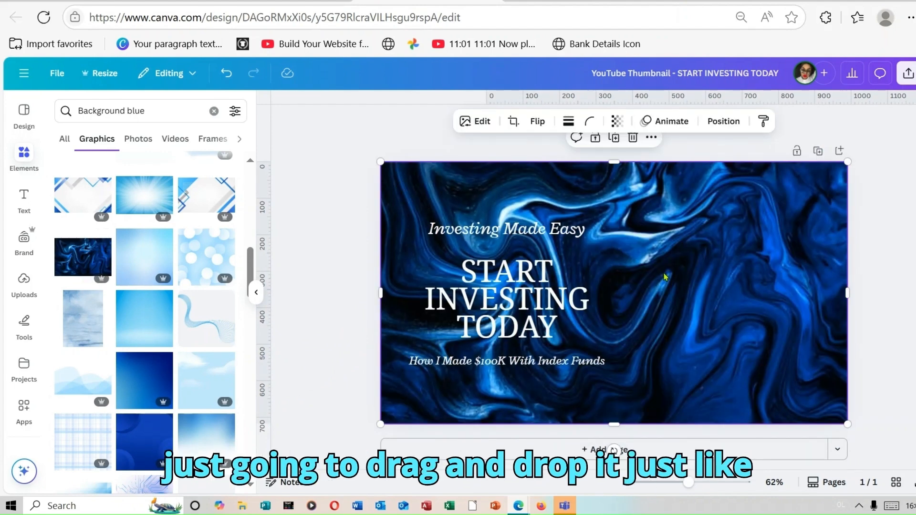
Send the blue marble image backward layer by layer until the text, starburst photo and all sparkles are in front of it
right_click(721, 262)
mouse_move(720, 261)
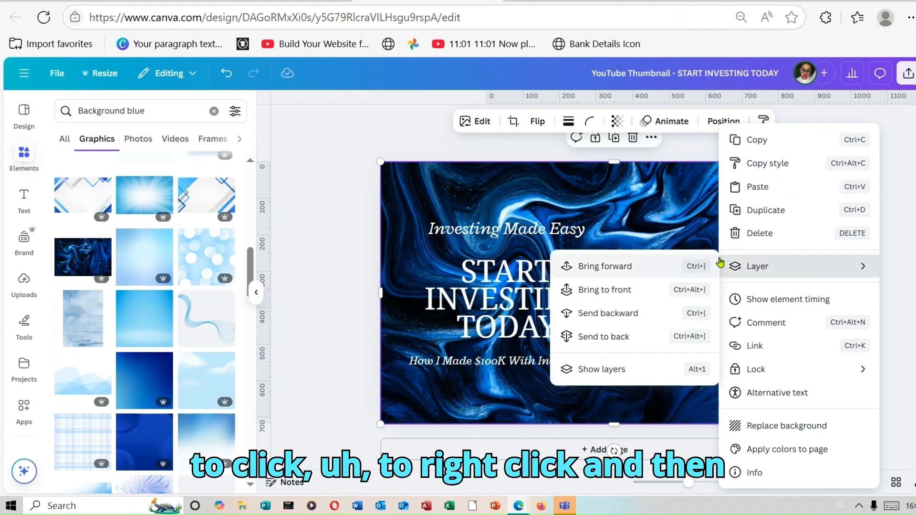
left_click(656, 318)
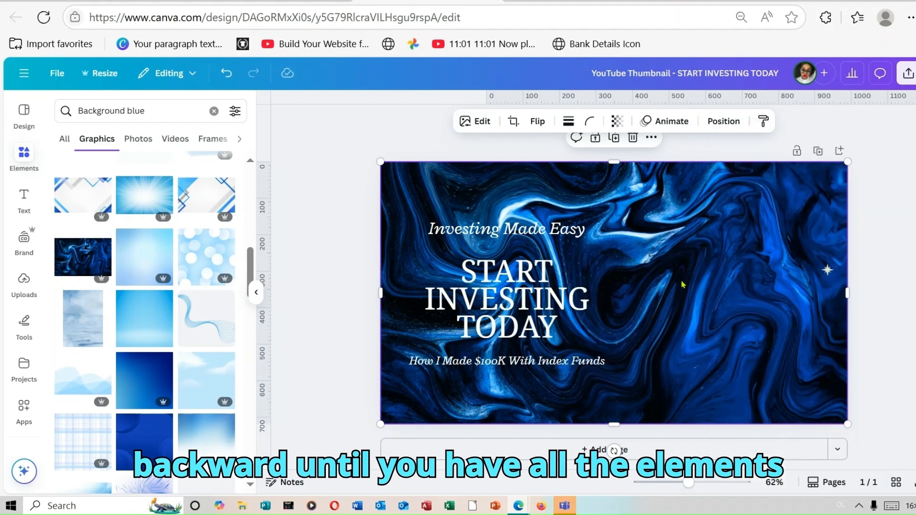
right_click(692, 271)
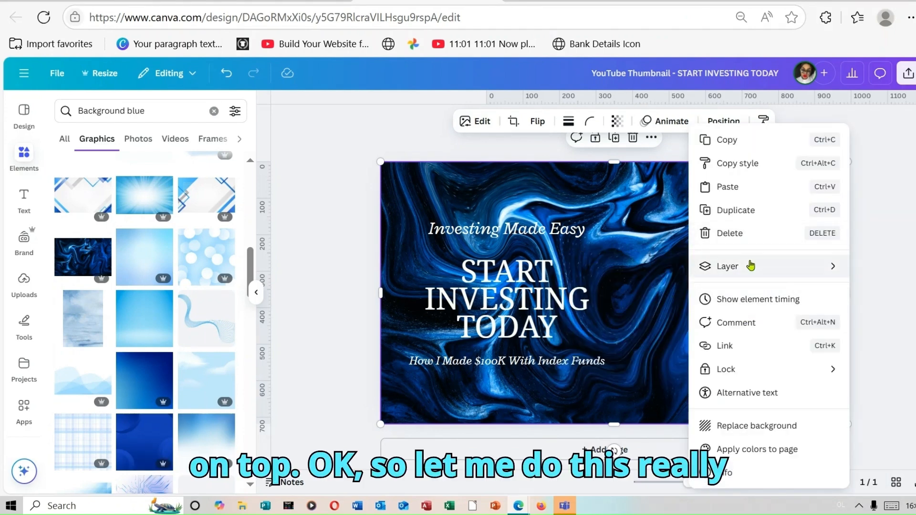
mouse_move(750, 266)
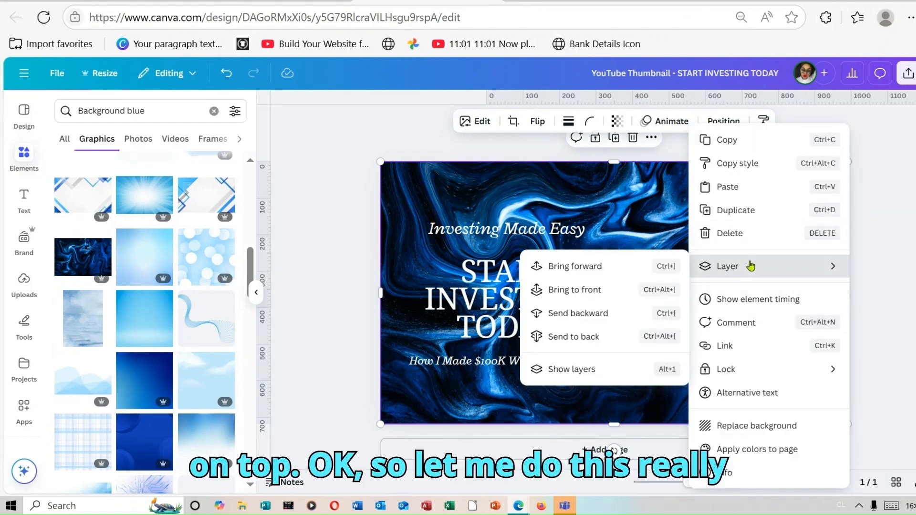
left_click(600, 315)
right_click(680, 297)
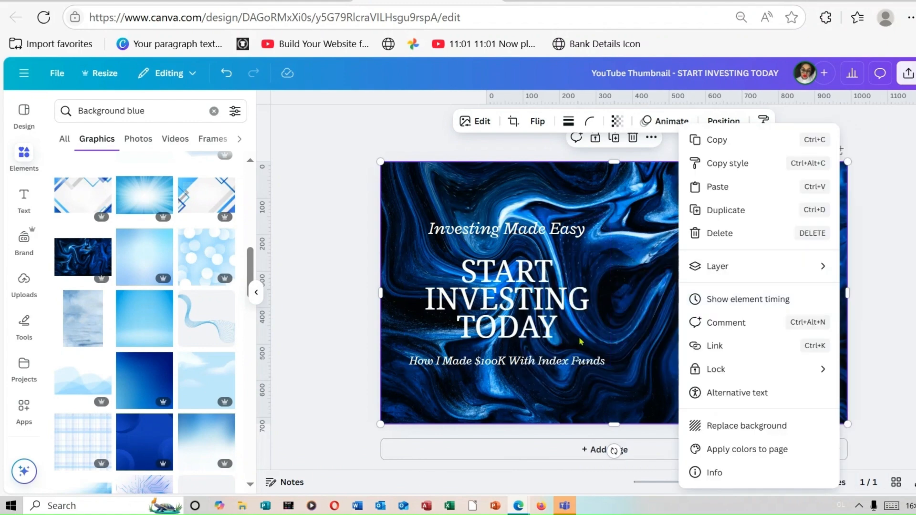
left_click(581, 340)
left_click(697, 286)
right_click(697, 286)
left_click(601, 292)
right_click(487, 200)
mouse_move(572, 266)
left_click(692, 315)
right_click(474, 195)
left_click(682, 314)
right_click(513, 195)
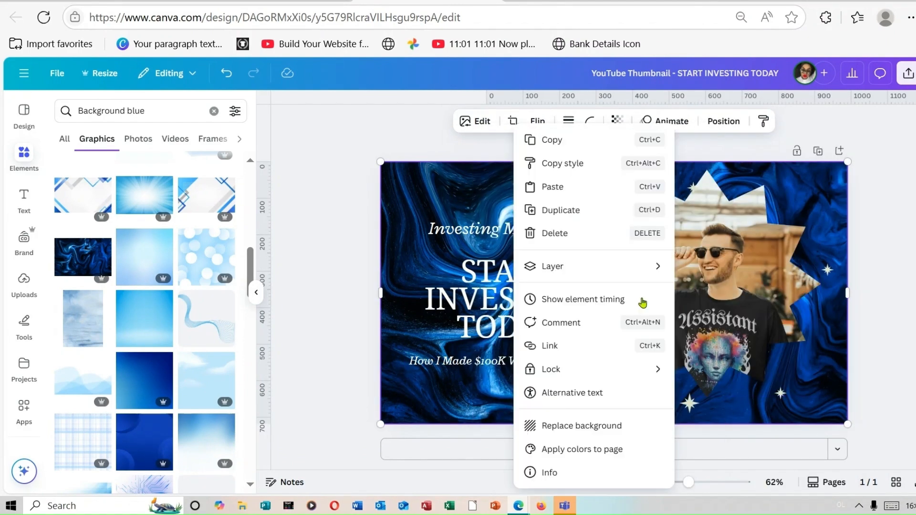
left_click(715, 313)
right_click(515, 193)
left_click(742, 311)
right_click(547, 198)
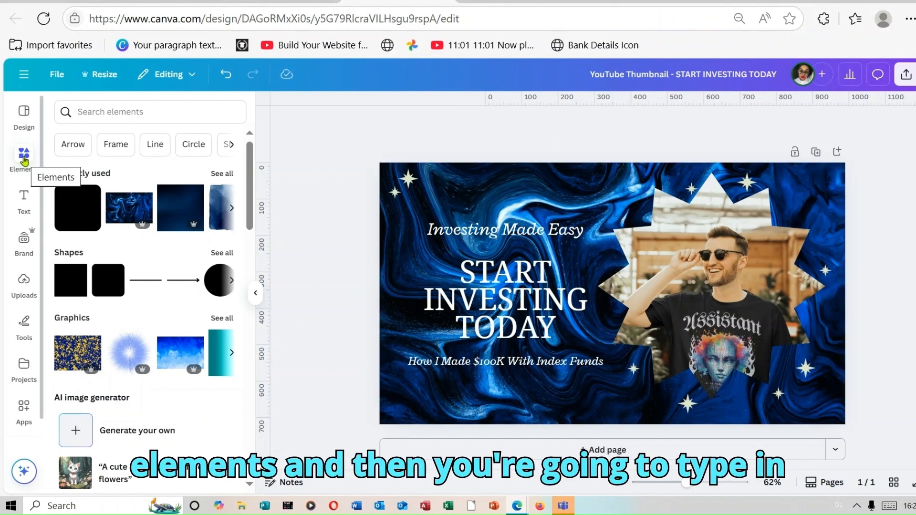
Add the recently used rounded square shape to the thumbnail
left_click(119, 104)
left_click(308, 162)
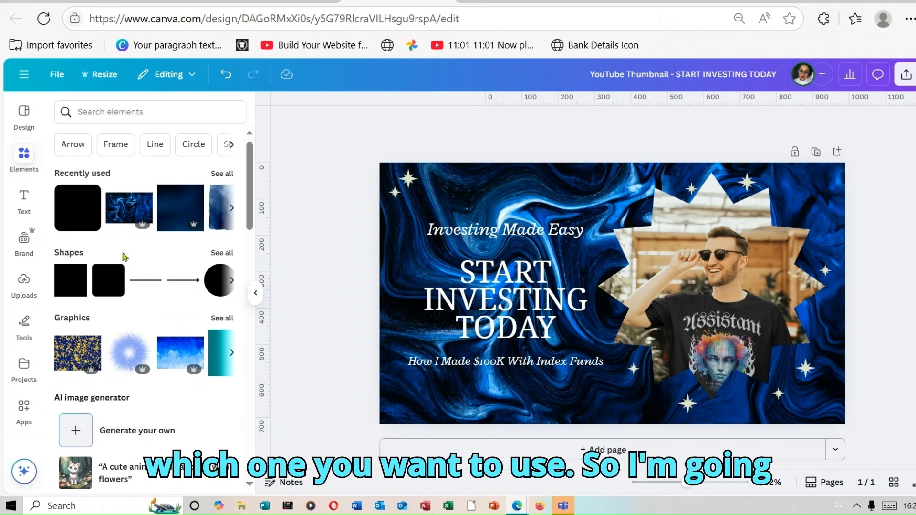
left_click(77, 210)
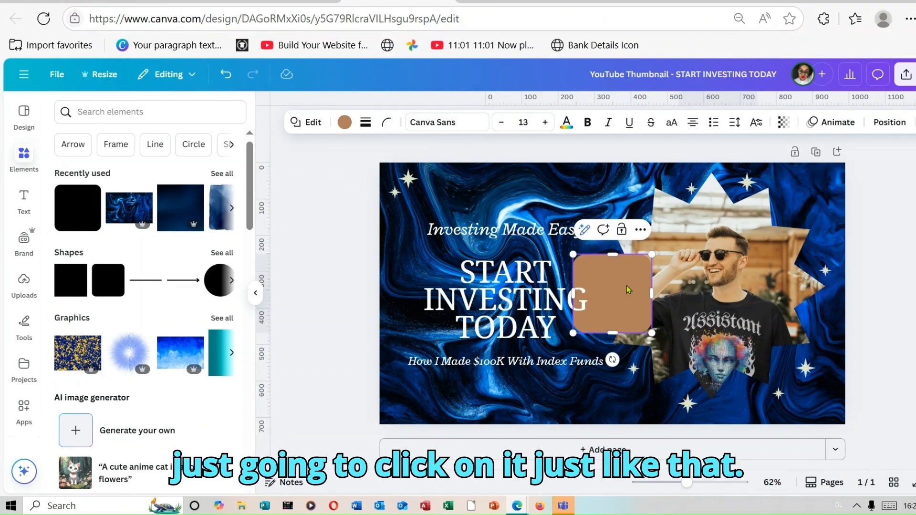
Move the brown rounded square behind the text and enlarge it until it forms a card spanning all three text lines
left_click_drag(627, 289, 462, 237)
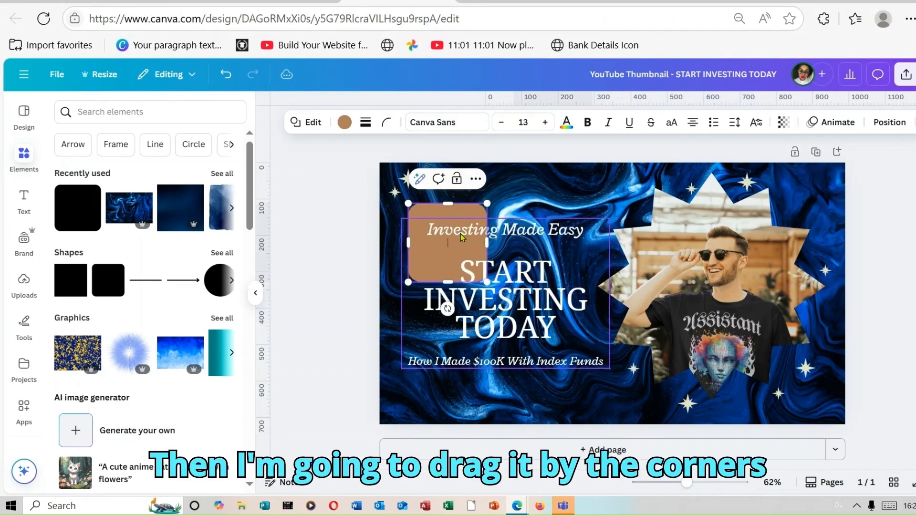
left_click_drag(487, 282, 633, 418)
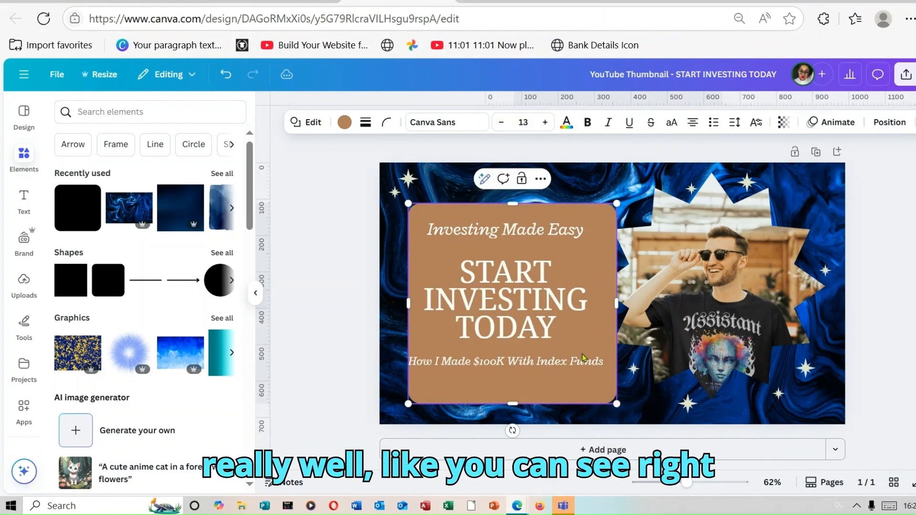
left_click_drag(594, 382, 585, 382)
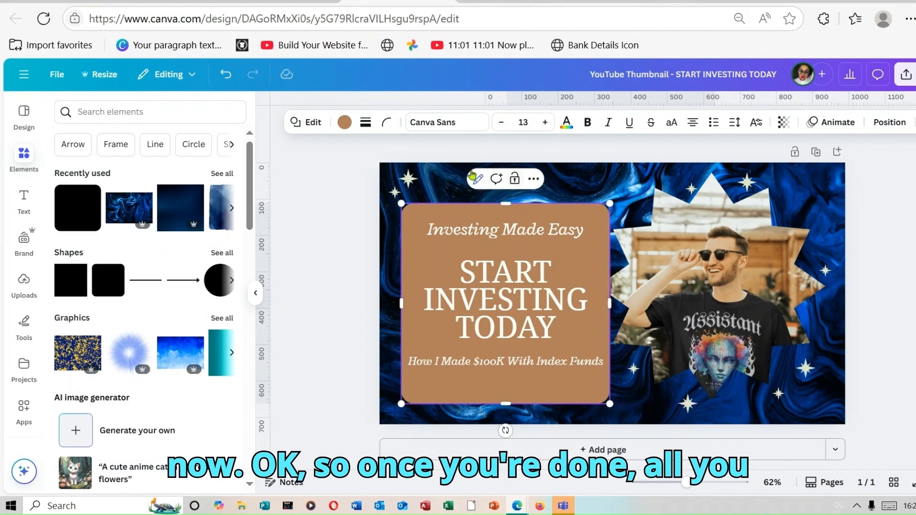
Try light blue, light gray, beige, brown and dark taupe photo colors on the rounded square, ending with light blue
left_click(344, 123)
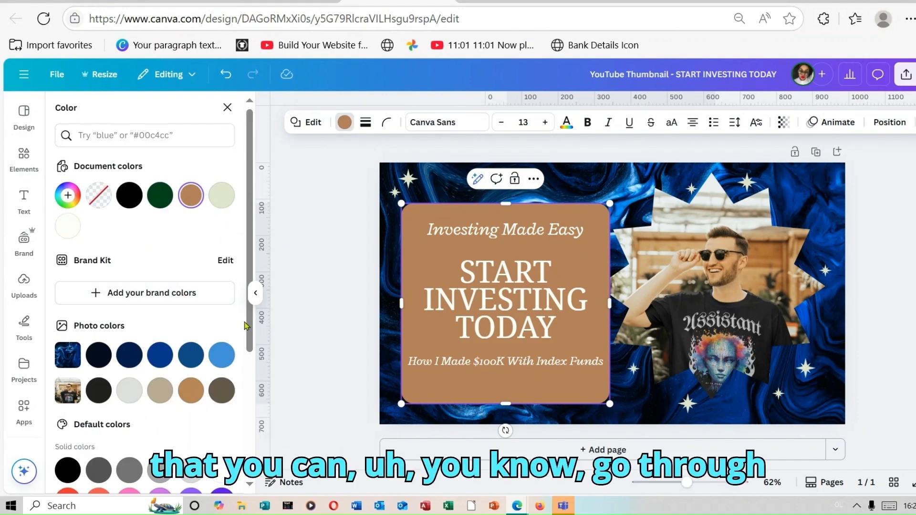
scroll(248, 334, "down", 1)
left_click(222, 332)
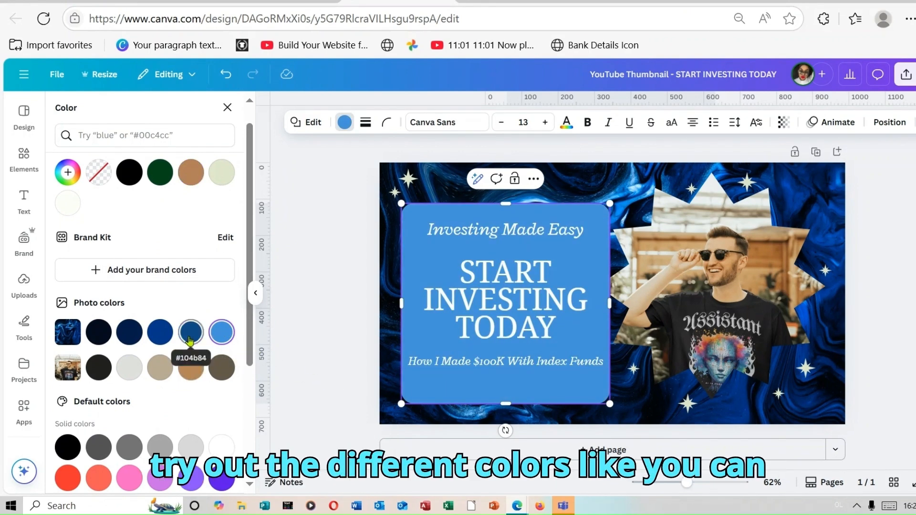
left_click(129, 368)
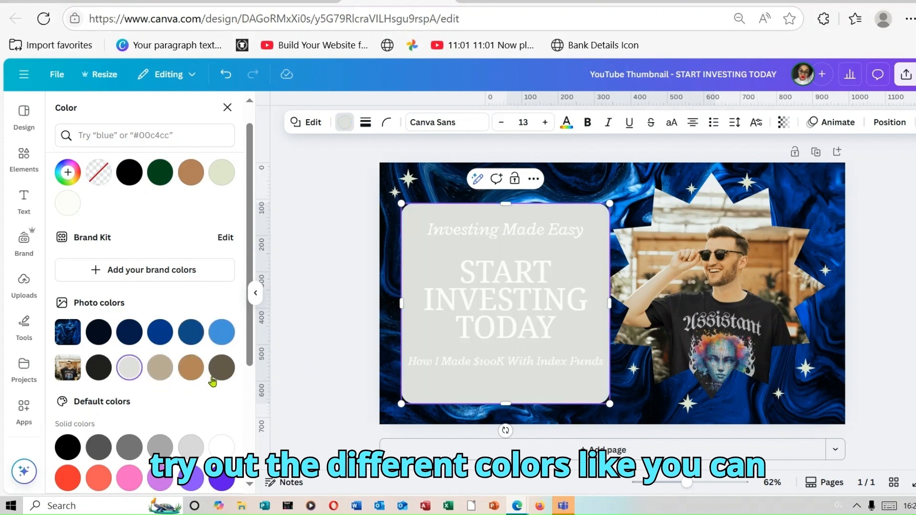
left_click(160, 368)
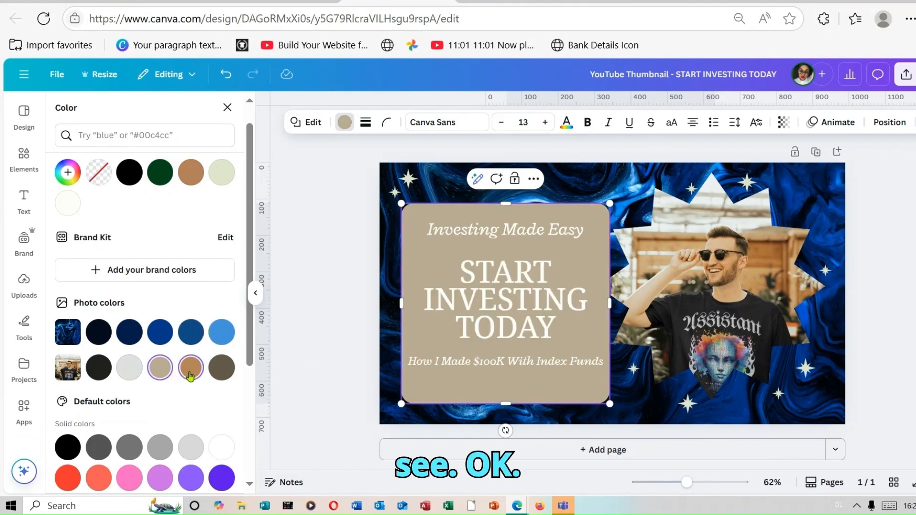
left_click(190, 376)
left_click(222, 368)
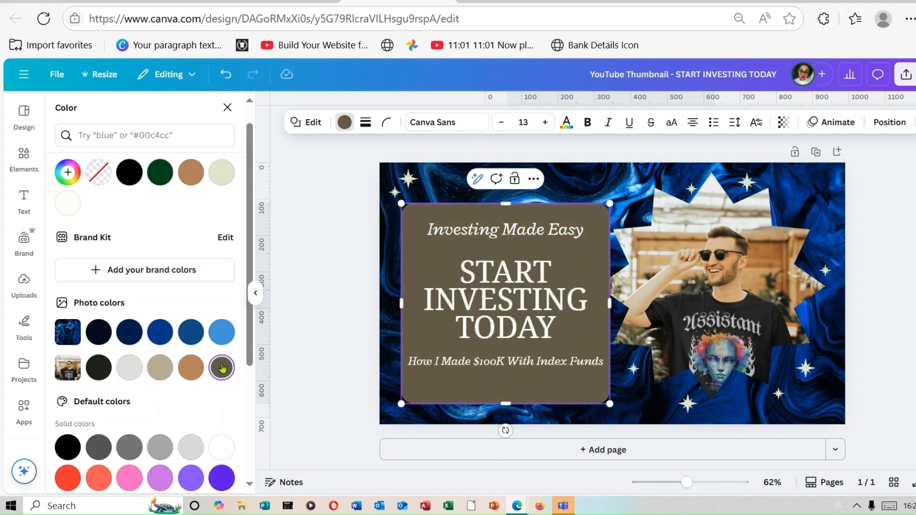
left_click(217, 331)
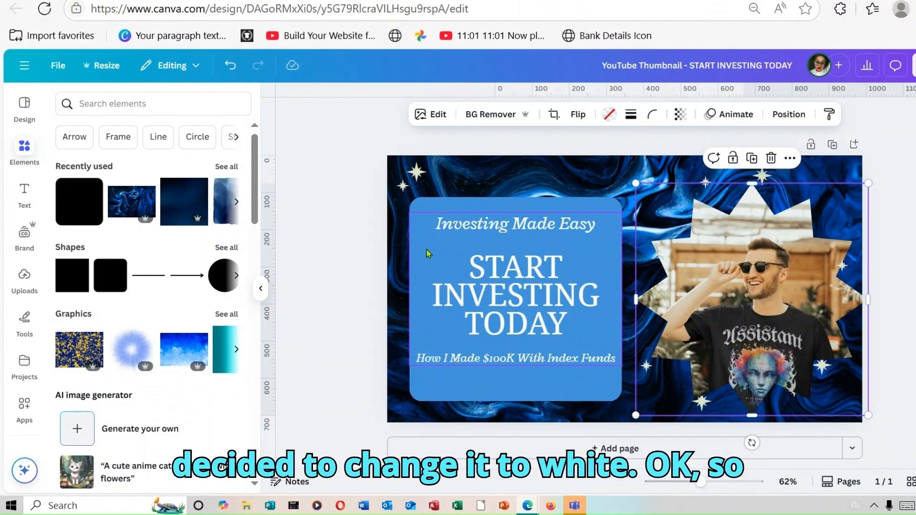
Set the rounded square behind the text to white (#ffffff)
left_click(426, 208)
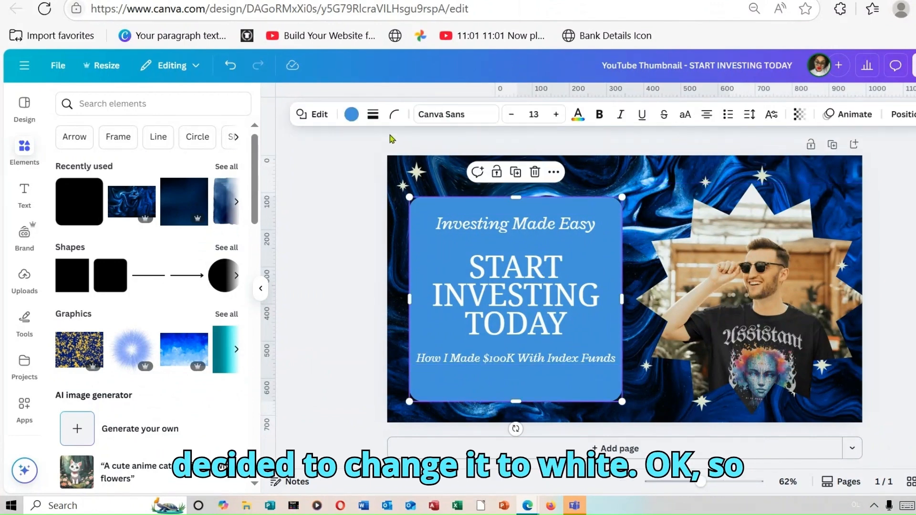
left_click(351, 115)
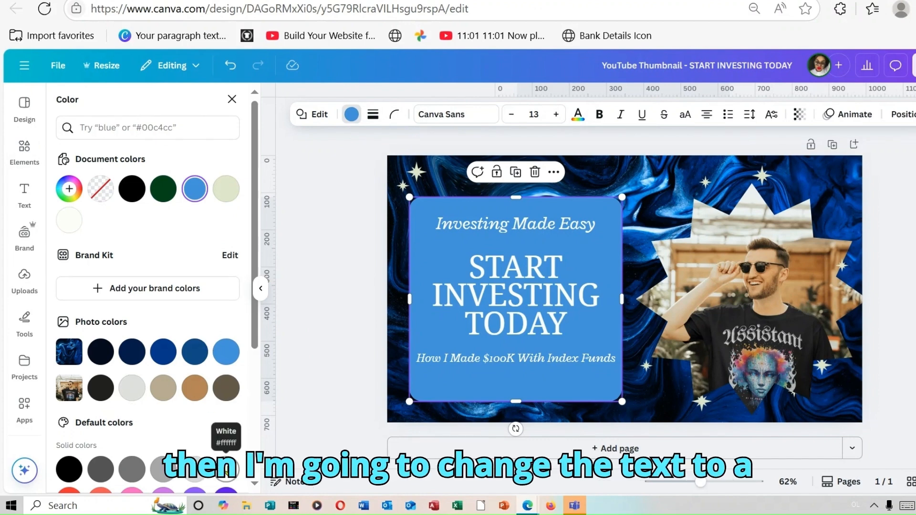
left_click(226, 469)
Recolor the whole grouped text block with the near-black photo color
left_click(542, 311)
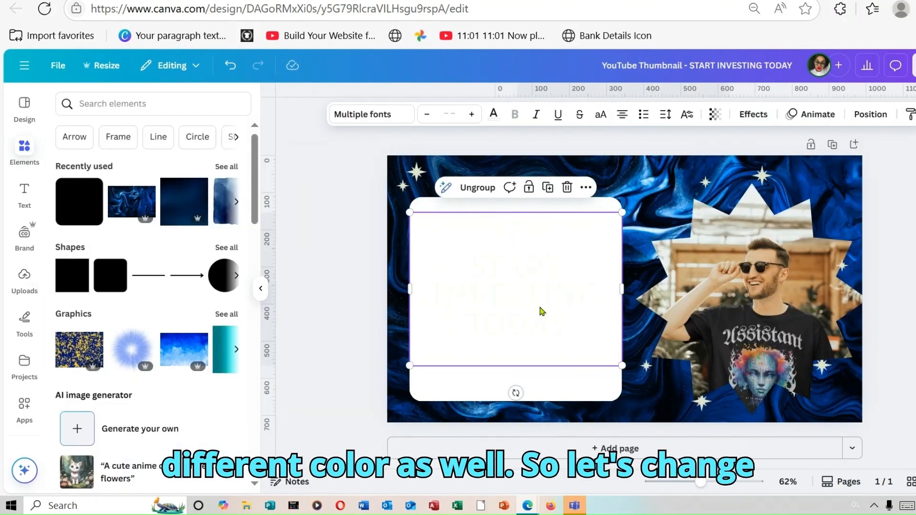
left_click(493, 113)
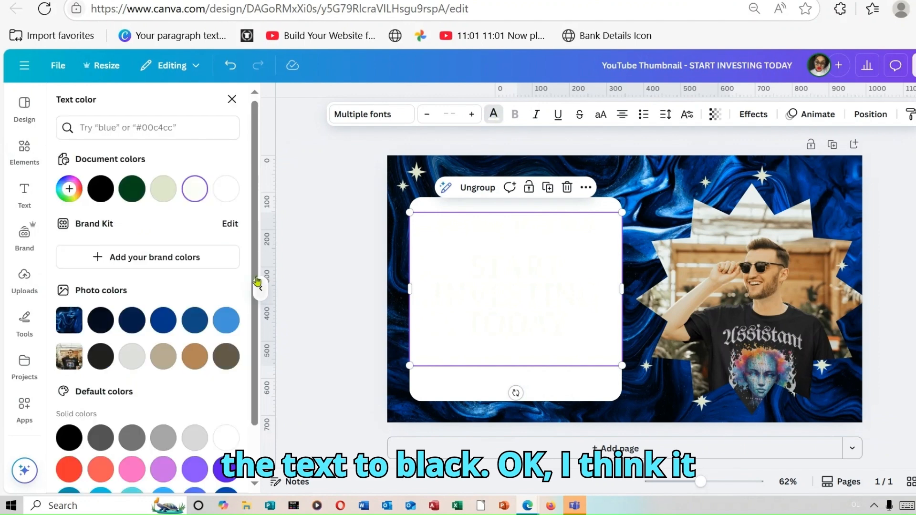
left_click(101, 356)
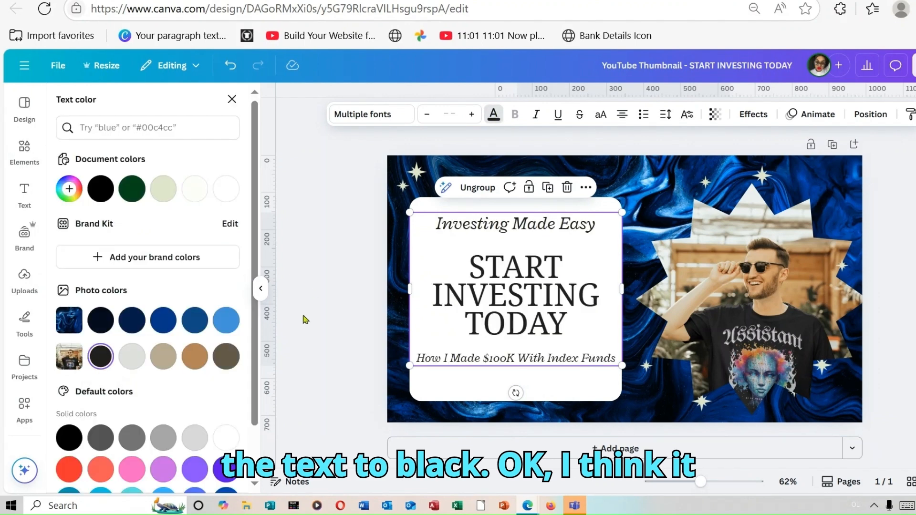
left_click(300, 279)
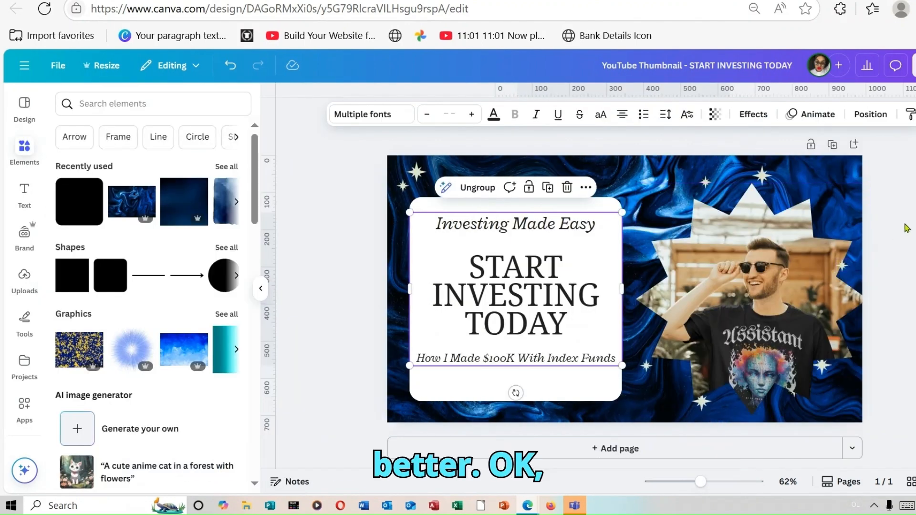
left_click(907, 228)
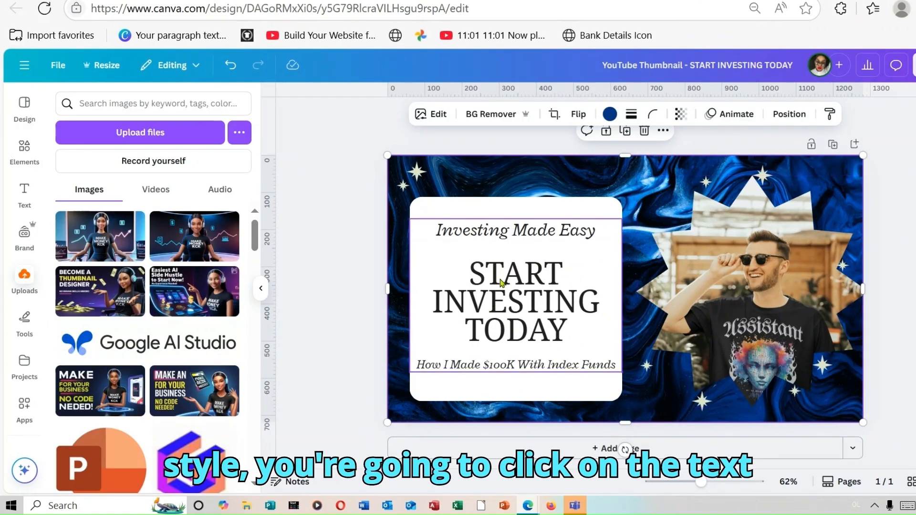
Set the font of the START INVESTING TODAY heading to Archivo Black
left_click(618, 365)
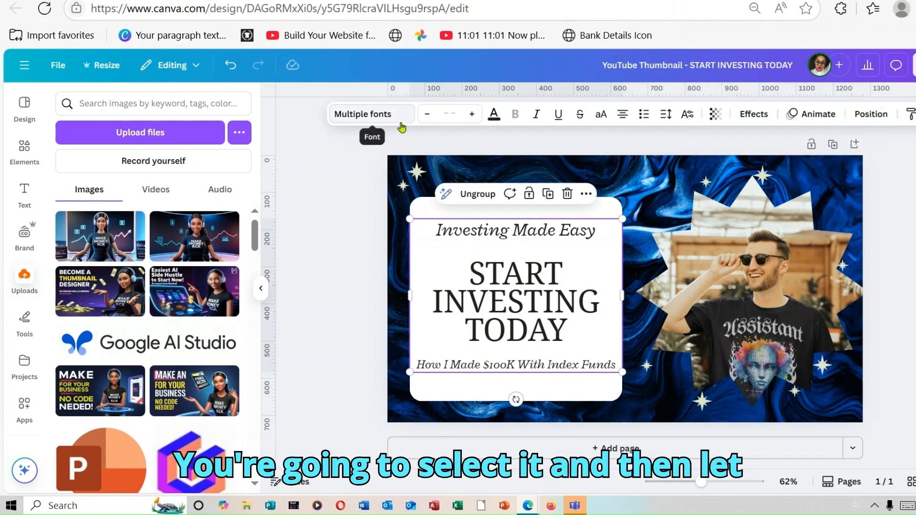
left_click(500, 287)
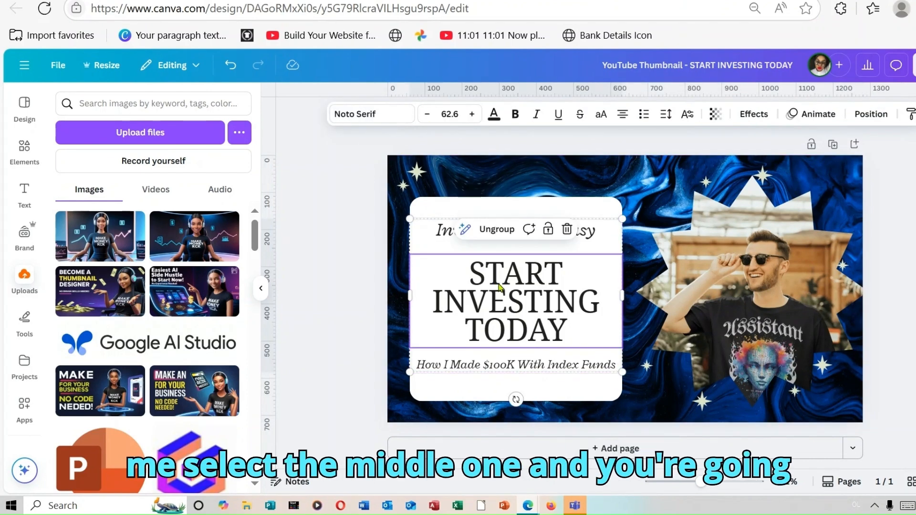
left_click(401, 119)
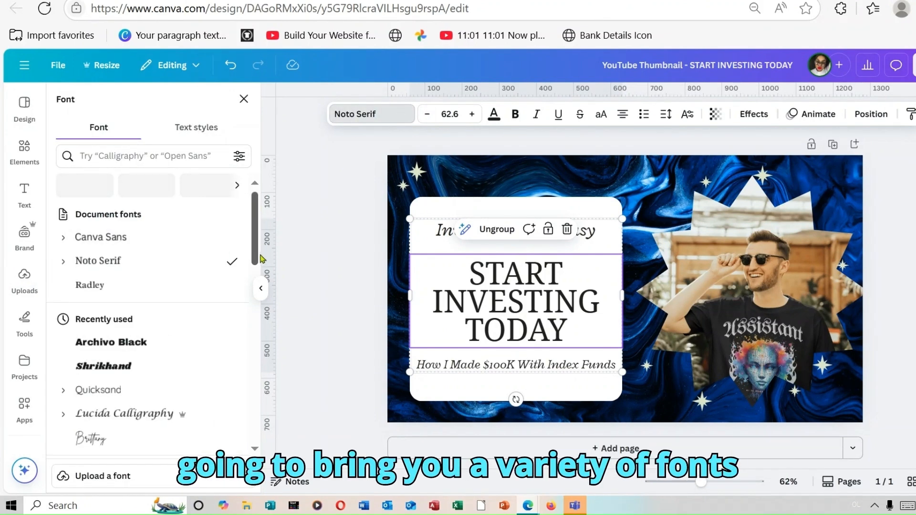
scroll(263, 287, "down", 3)
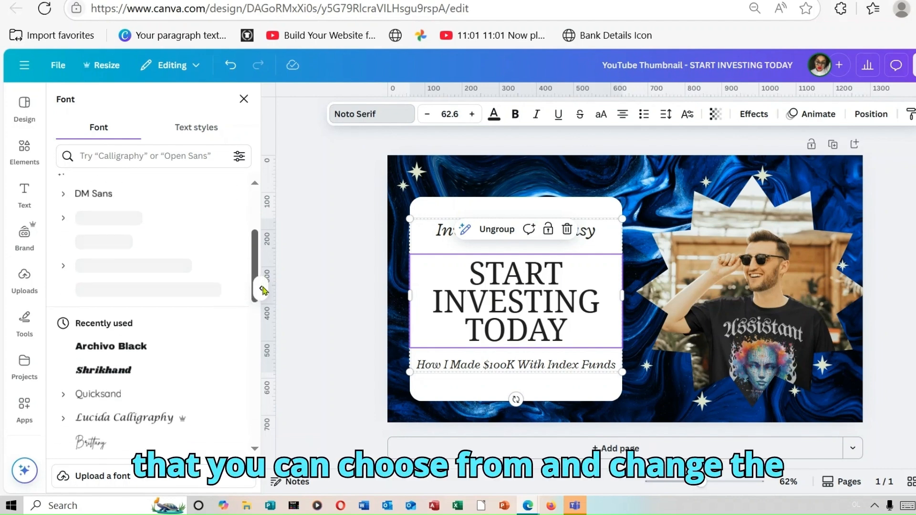
scroll(262, 289, "down", 3)
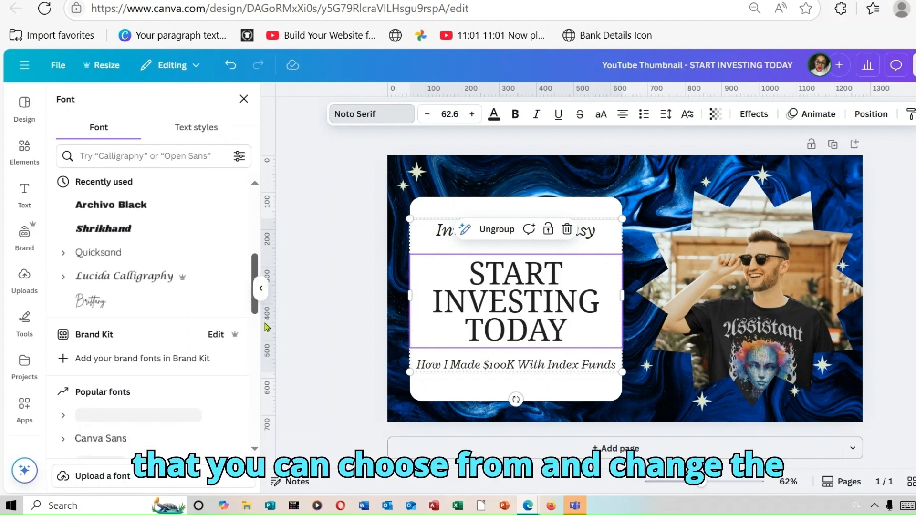
scroll(267, 327, "down", 3)
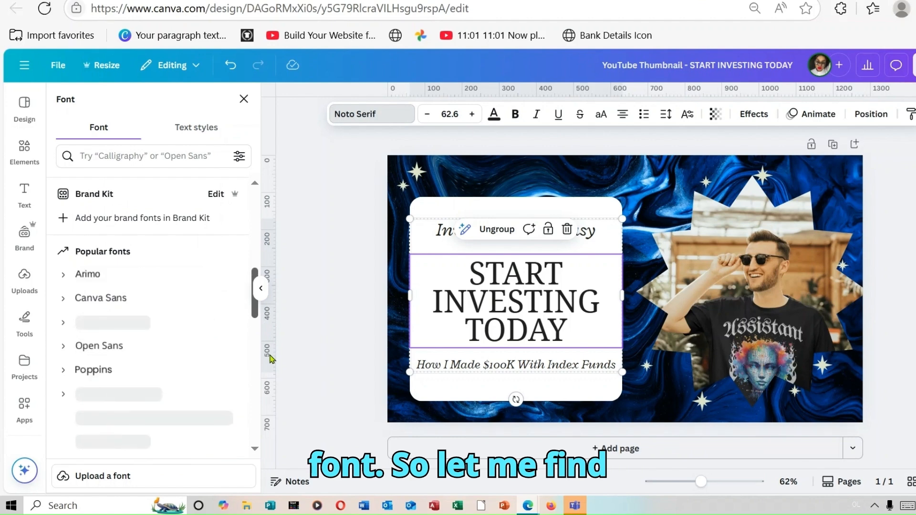
scroll(270, 353, "up", 2)
scroll(160, 371, "down", 5)
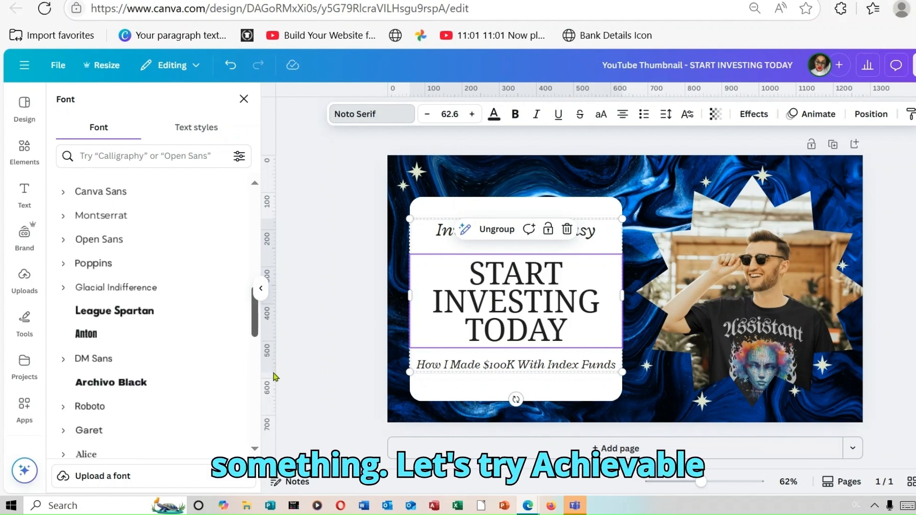
left_click(153, 340)
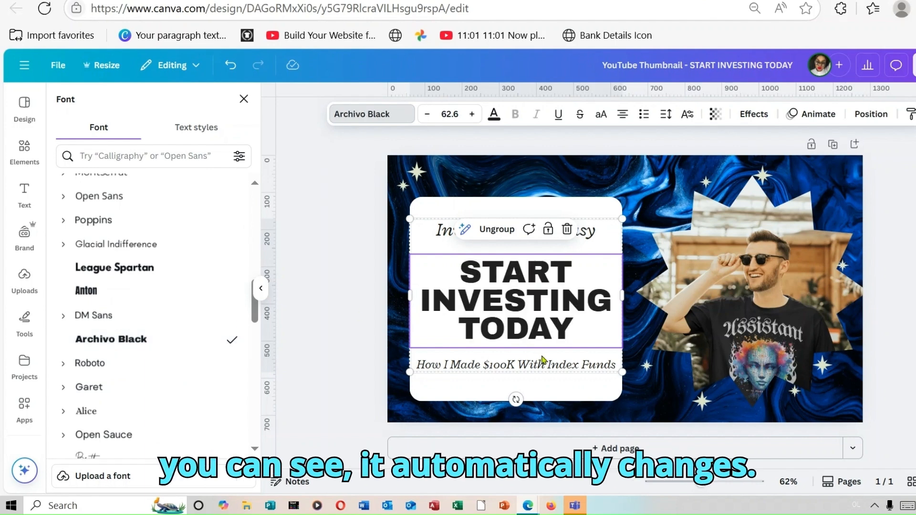
Ungroup the text block into its three separate text lines
left_click(443, 232)
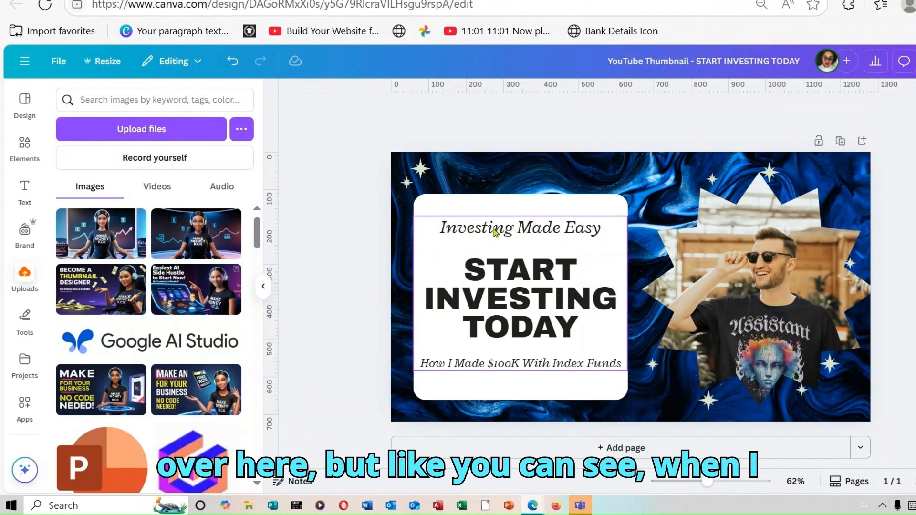
left_click(477, 233)
mouse_move(477, 233)
left_mouse_down()
mouse_move(487, 209)
mouse_move(494, 235)
left_mouse_up()
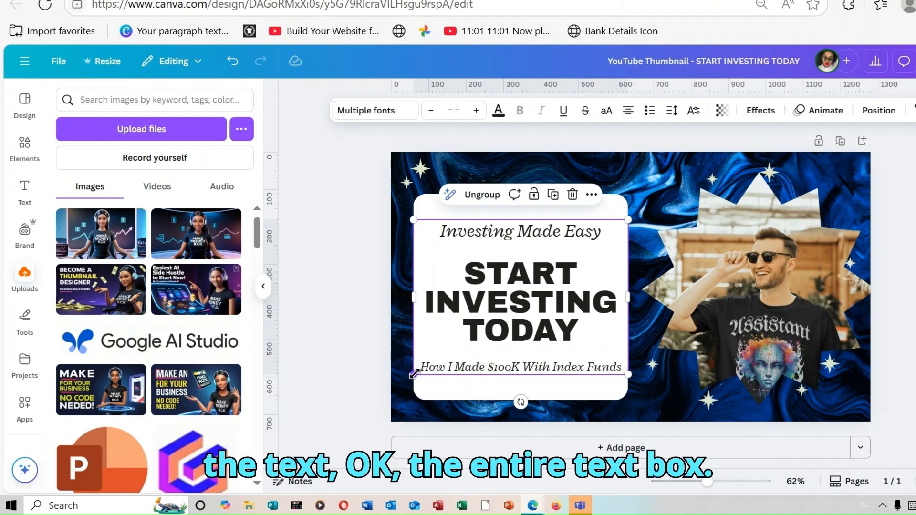
left_click(482, 196)
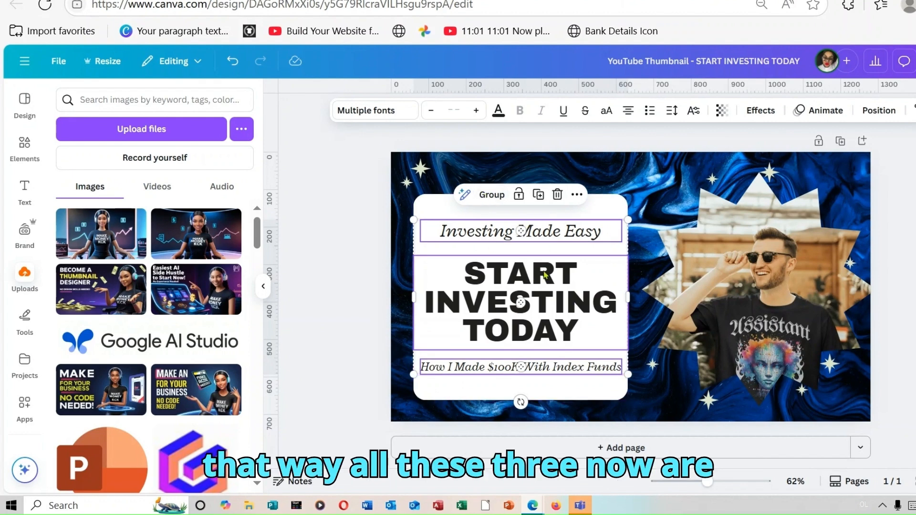
Delete the "Investing Made Easy" line from the white card
left_click(748, 290)
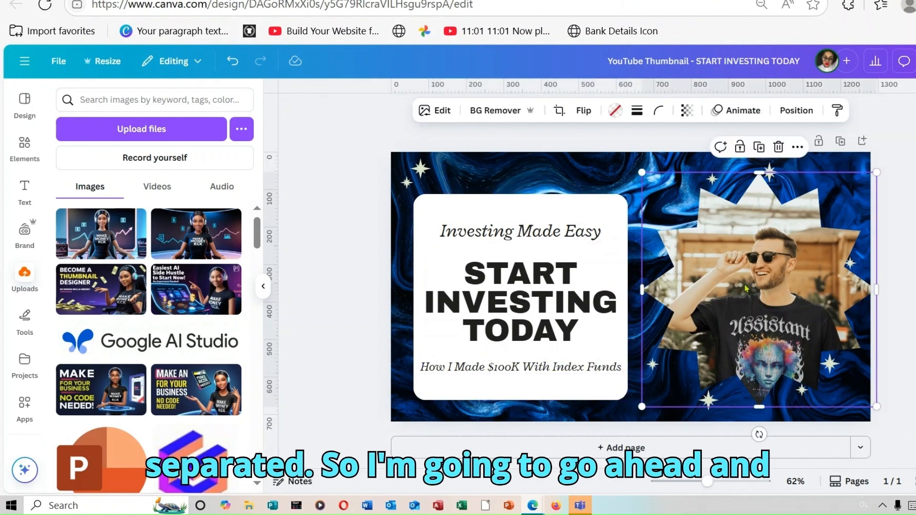
left_click(528, 241)
left_click(550, 195)
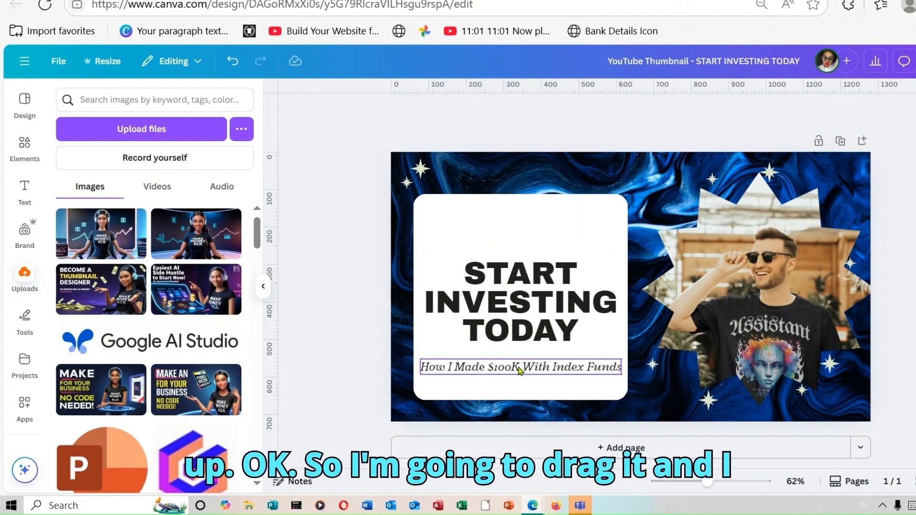
Move "How I Made $100K With Index Funds" to the top of the white card and shift the START INVESTING TODAY heading down
left_click_drag(506, 374, 505, 229)
left_click_drag(504, 280, 505, 310)
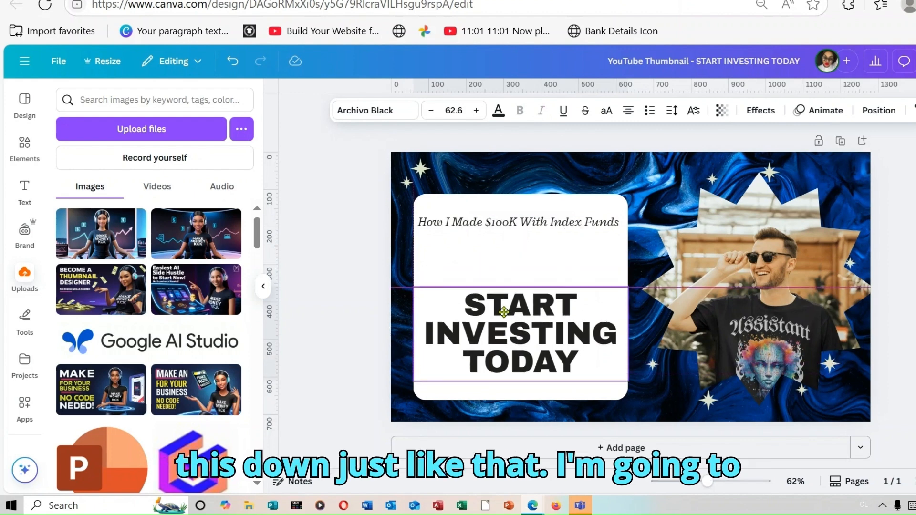
Increase the font size of "How I Made $100K With Index Funds" to 49.9 and fit both texts within the white card
left_click(519, 231)
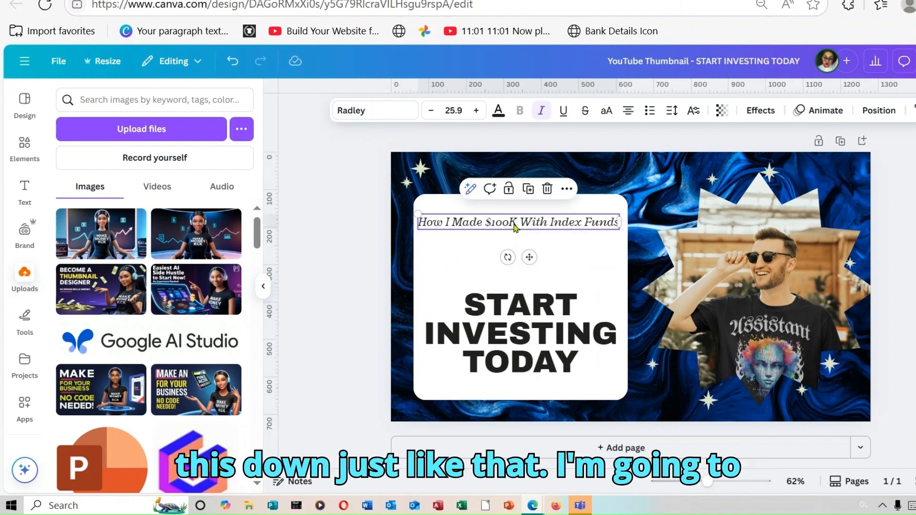
left_click(476, 111)
left_click(476, 110)
left_click(476, 110)
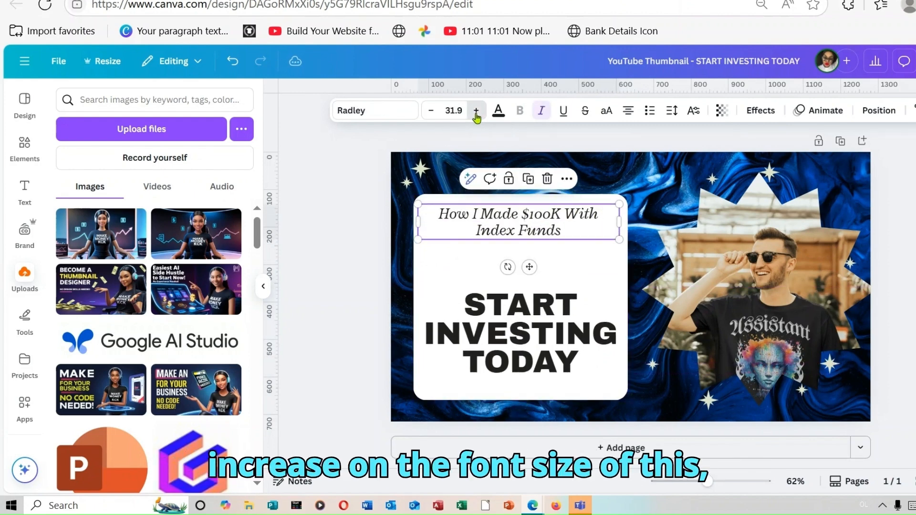
left_click(476, 110)
left_click(476, 110)
left_click(476, 111)
left_click(476, 110)
left_click(476, 110)
left_click(476, 111)
left_click(476, 110)
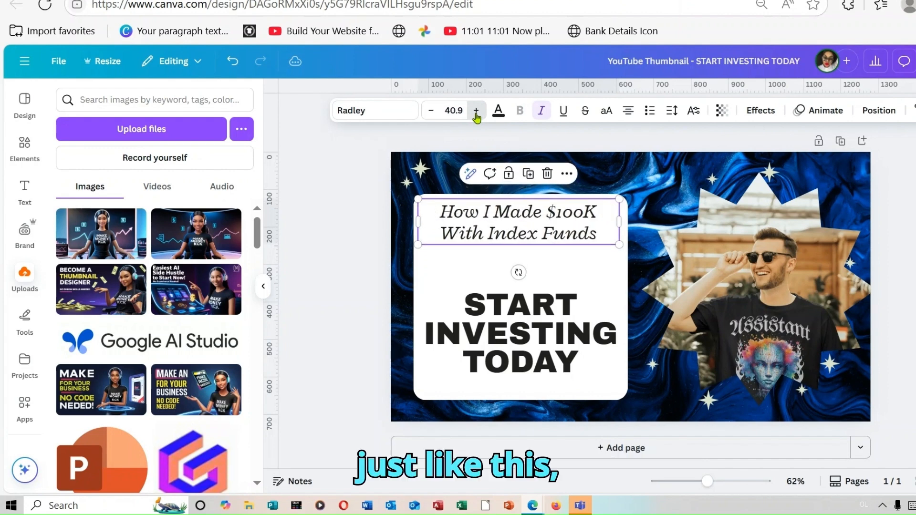
left_click(476, 111)
left_click(476, 110)
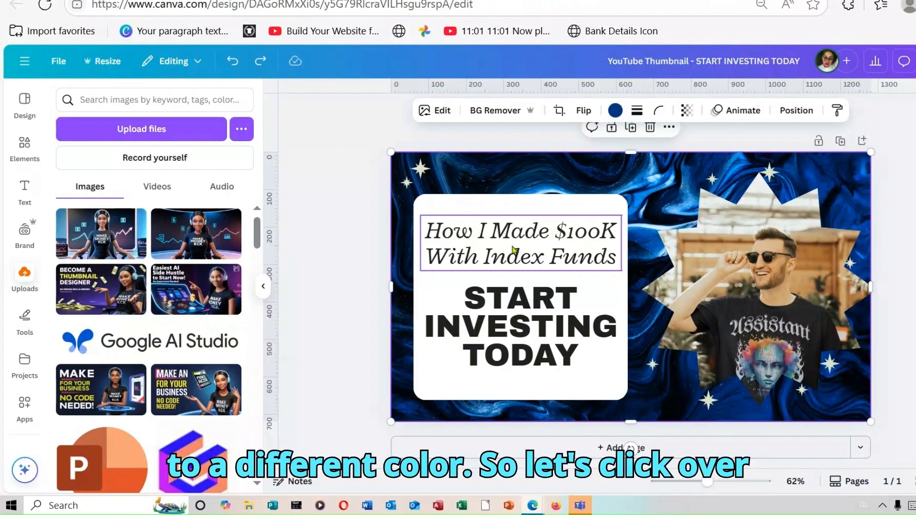
Change the text color of "How I Made $100K With Index Funds" to light orange
left_click(512, 248)
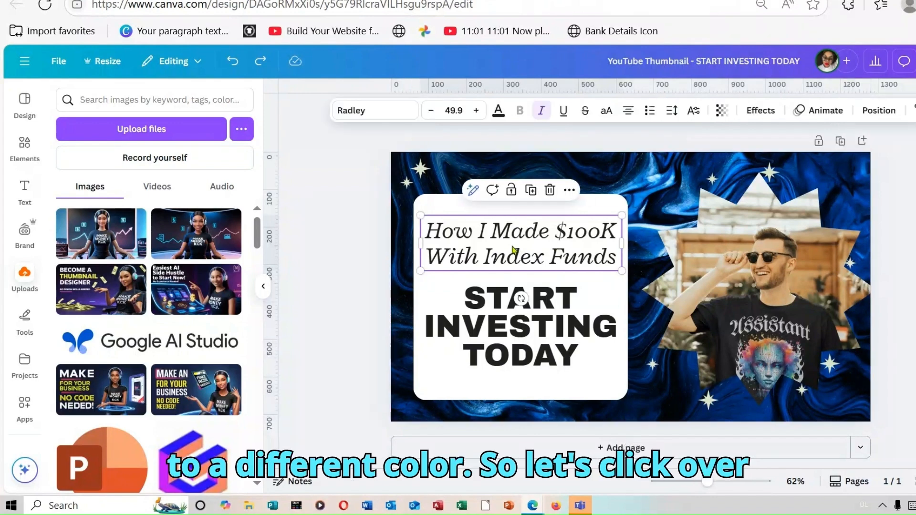
left_click(499, 112)
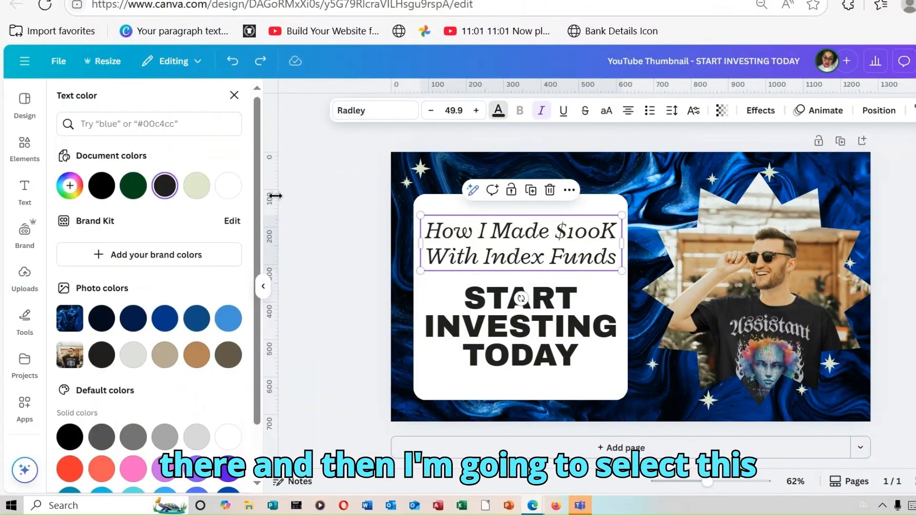
scroll(149, 286, "down", 2)
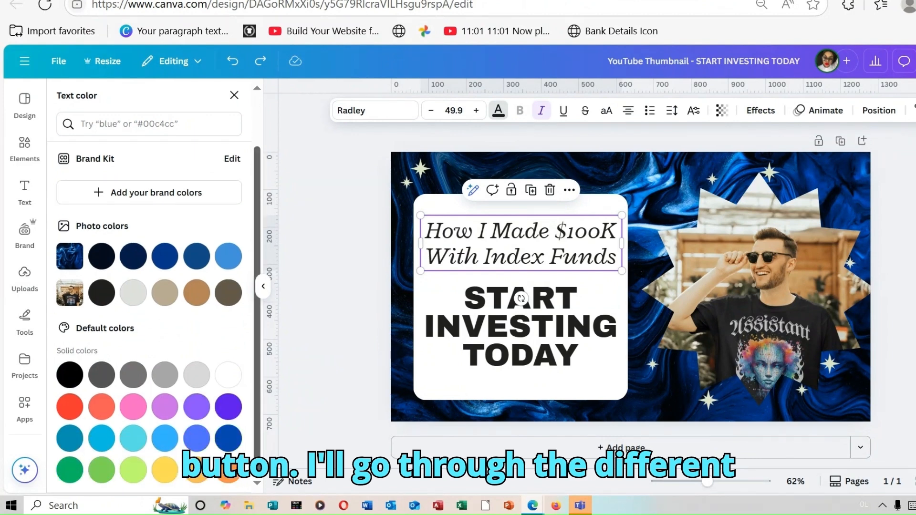
left_click(195, 477)
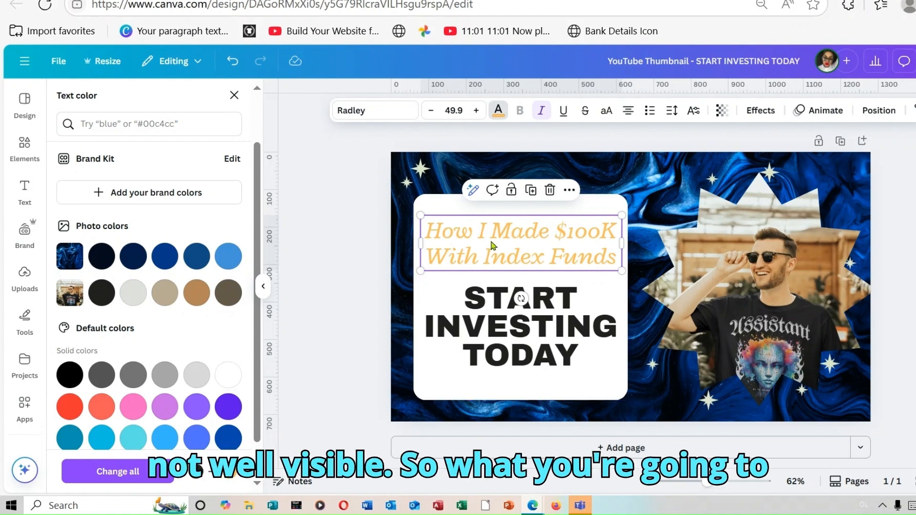
Apply the Background text effect to "How I Made $100K With Index Funds" and set the background color to black
left_click(759, 111)
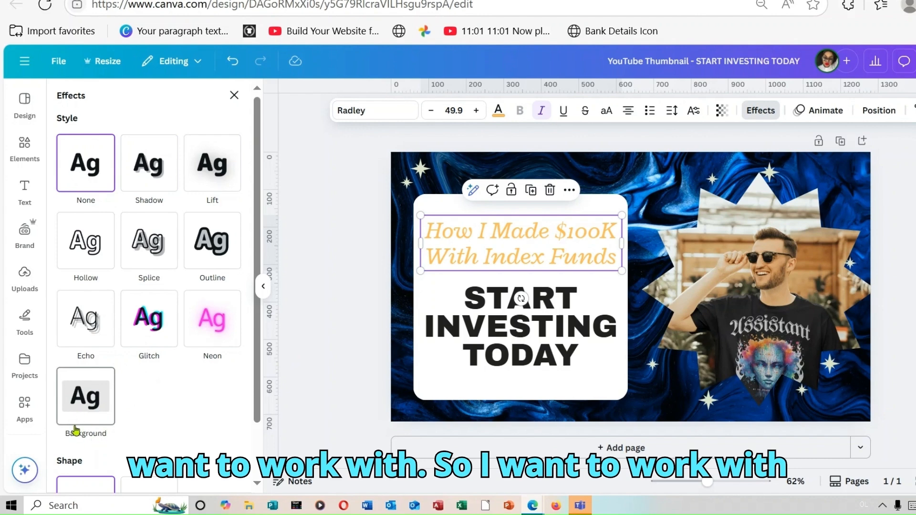
left_click(90, 400)
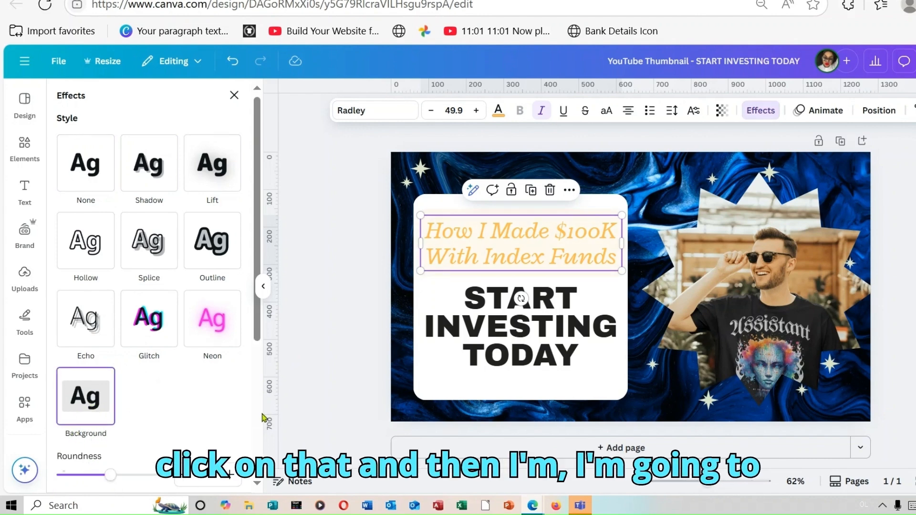
scroll(257, 415, "down", 5)
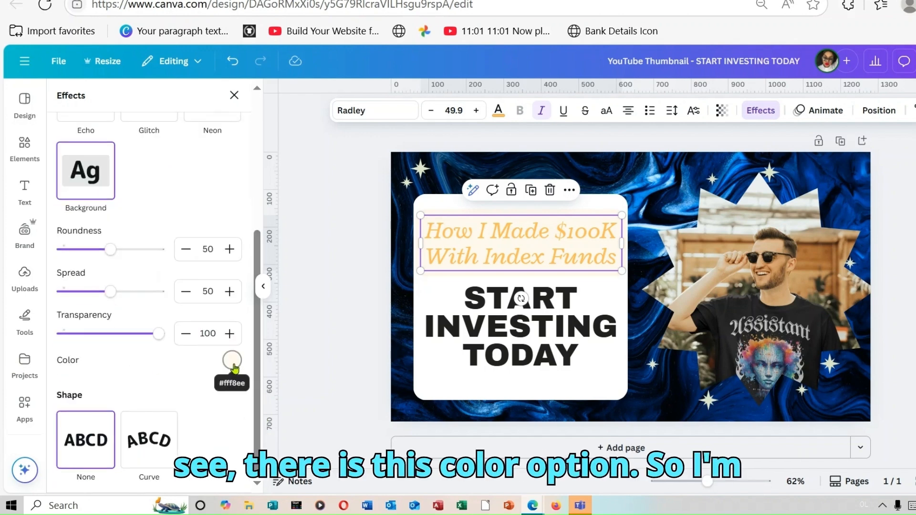
left_click(233, 367)
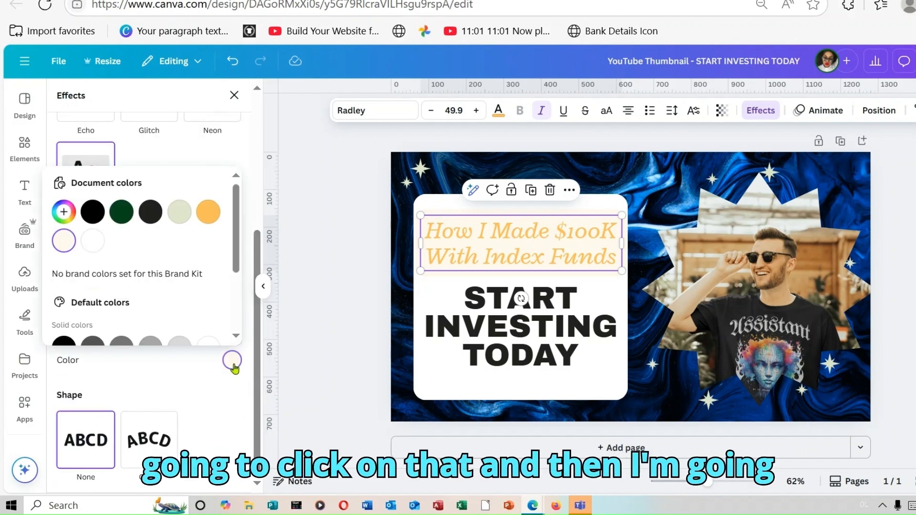
left_click(208, 212)
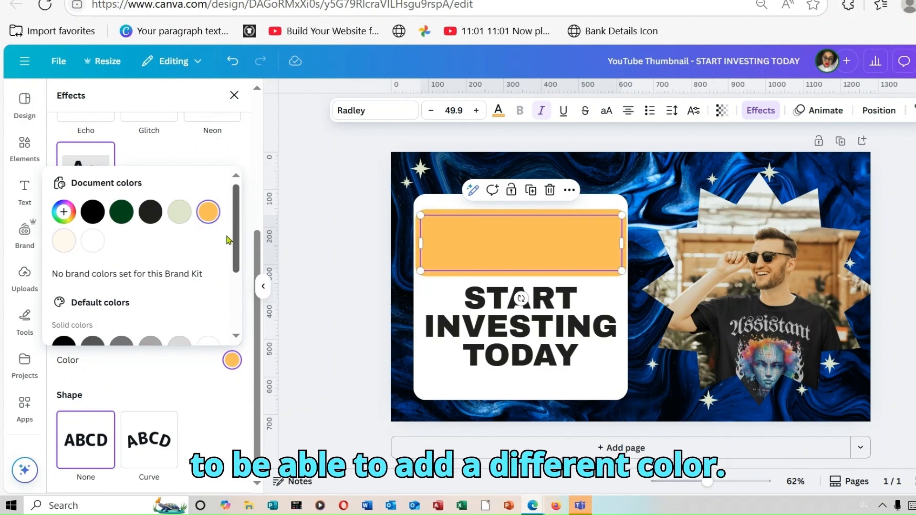
left_click(93, 241)
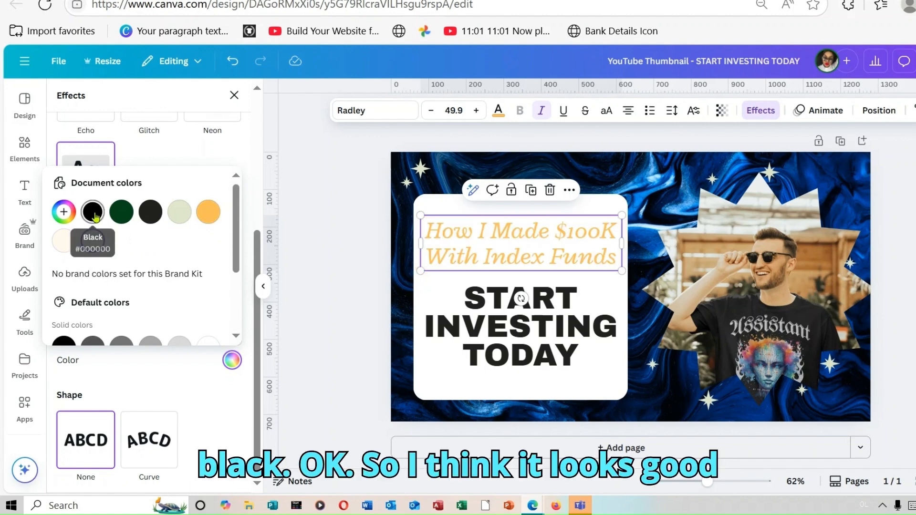
left_click(93, 212)
left_click(913, 281)
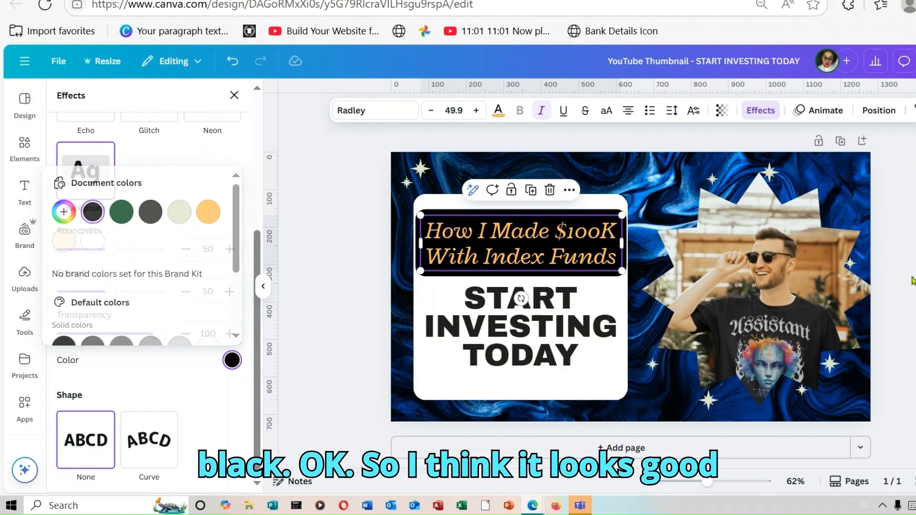
left_click(913, 281)
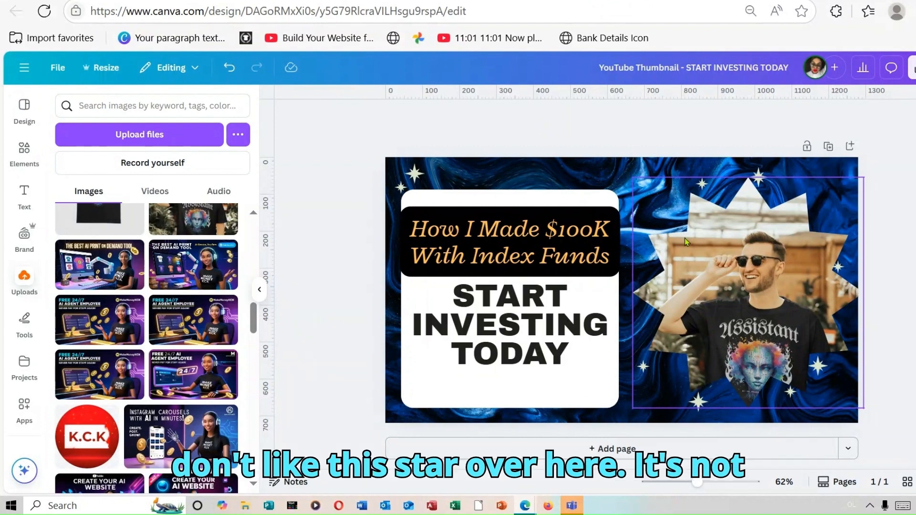
Remove the background from the star-framed photo and delete the photo together with its frame
left_click(696, 266)
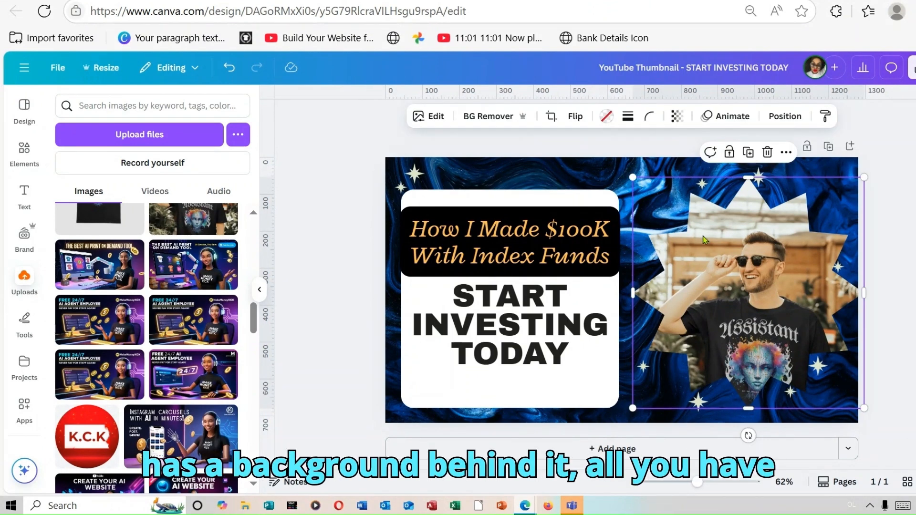
left_click(499, 117)
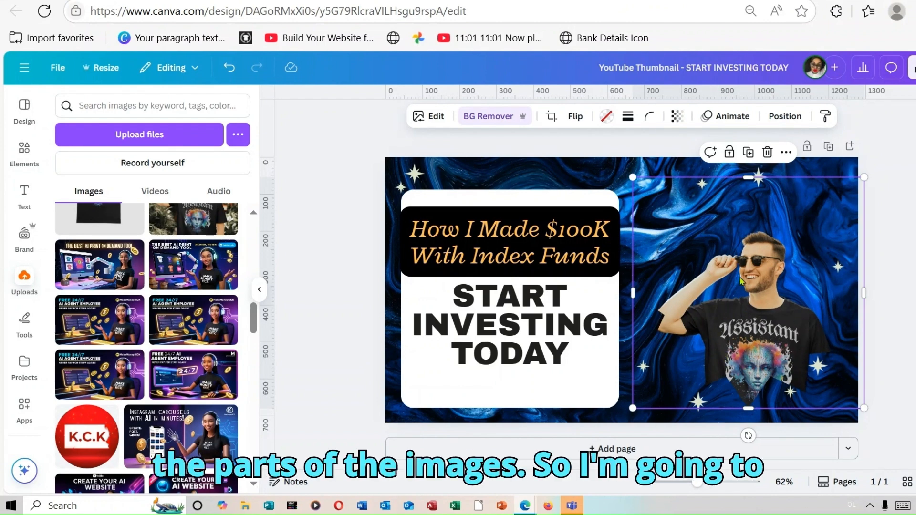
left_click(765, 153)
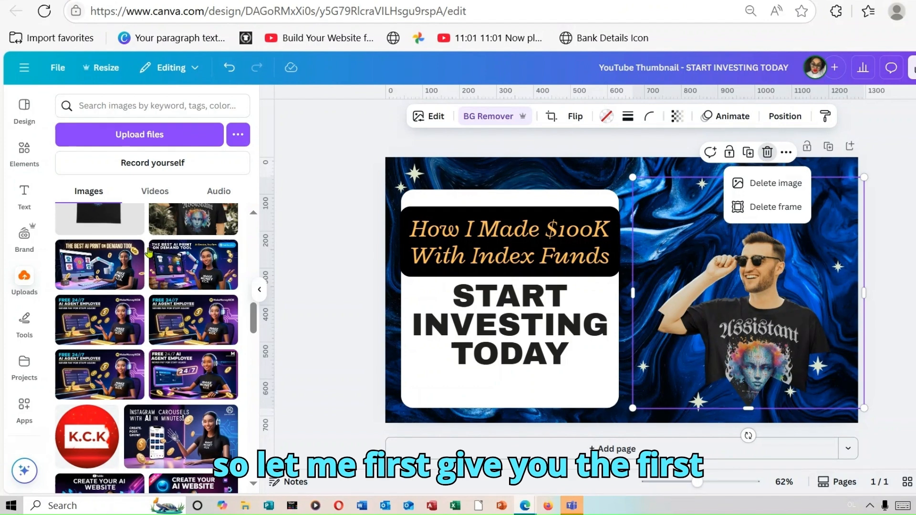
left_click(794, 208)
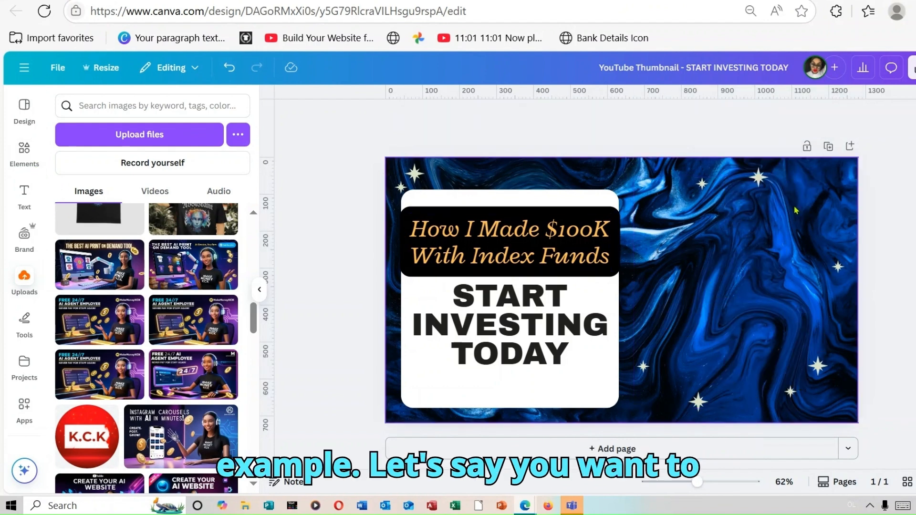
Add the recently used circle frame, enlarge it and place it on the blue area beside the white card
left_click(23, 151)
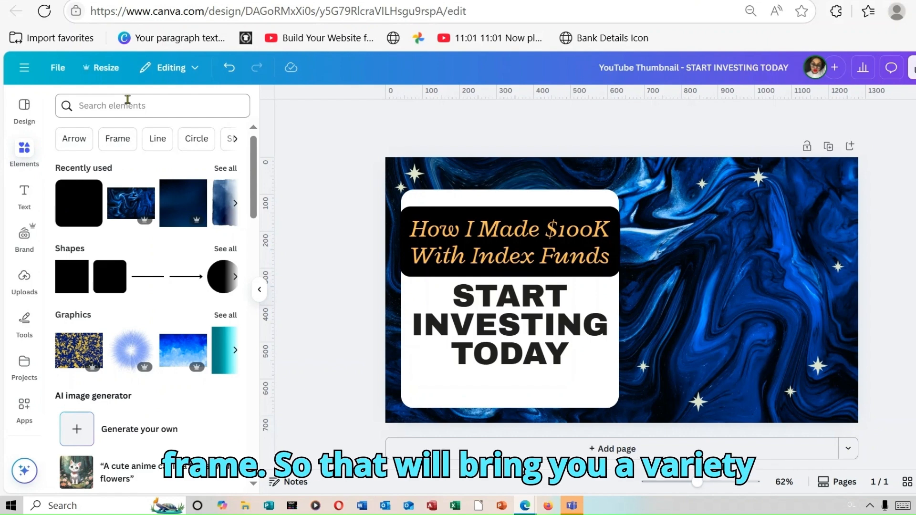
left_click(225, 170)
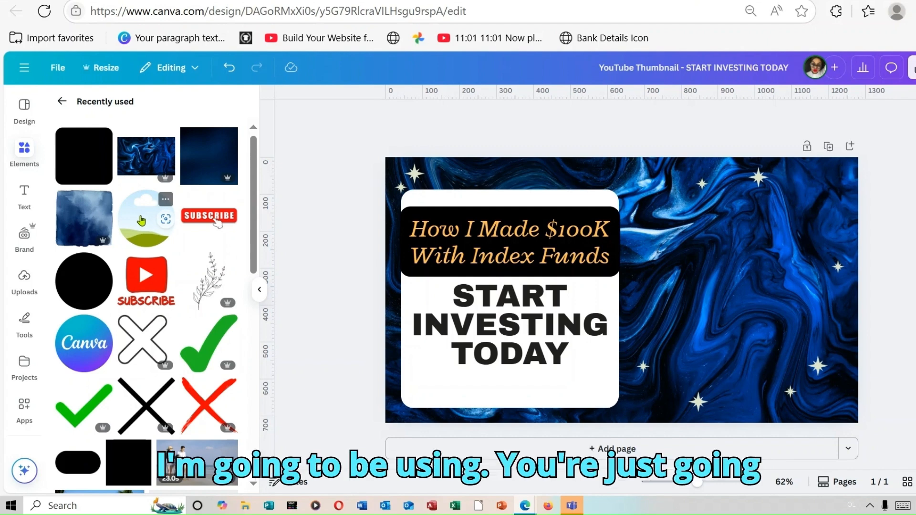
left_click(141, 220)
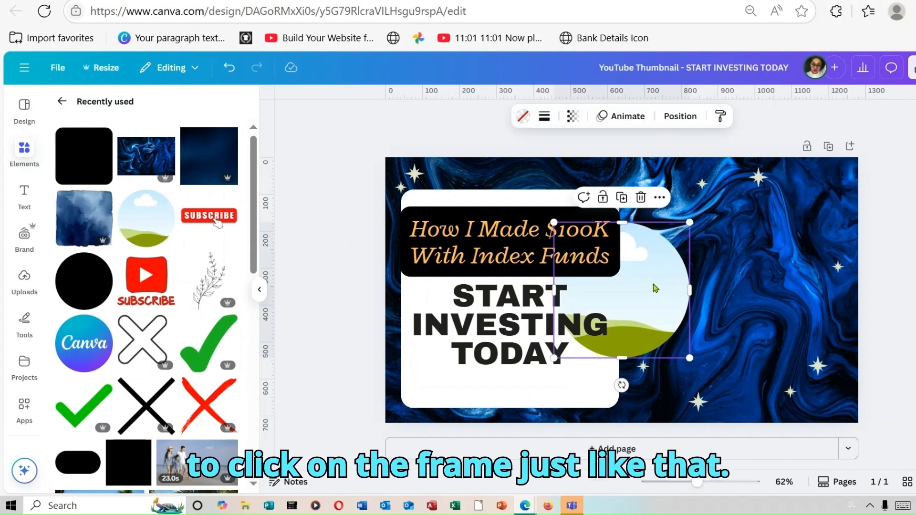
left_click_drag(655, 288, 788, 275)
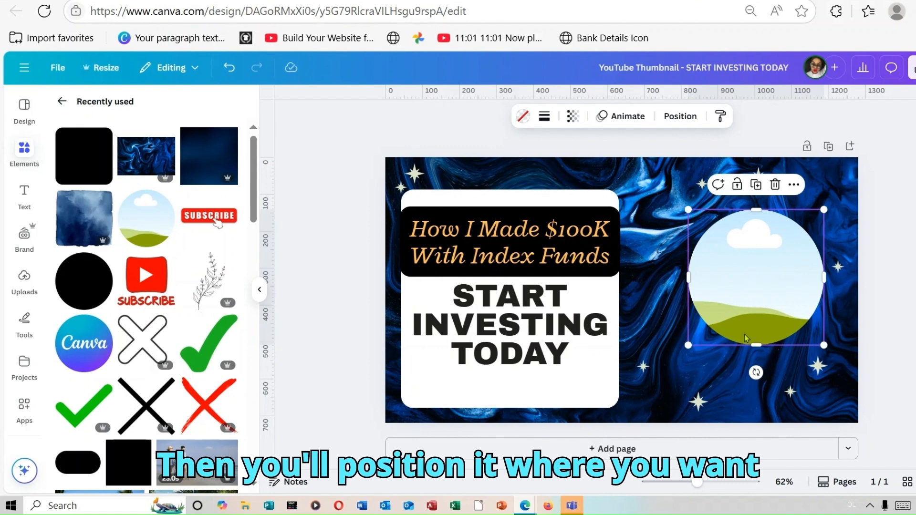
left_click_drag(688, 344, 650, 384)
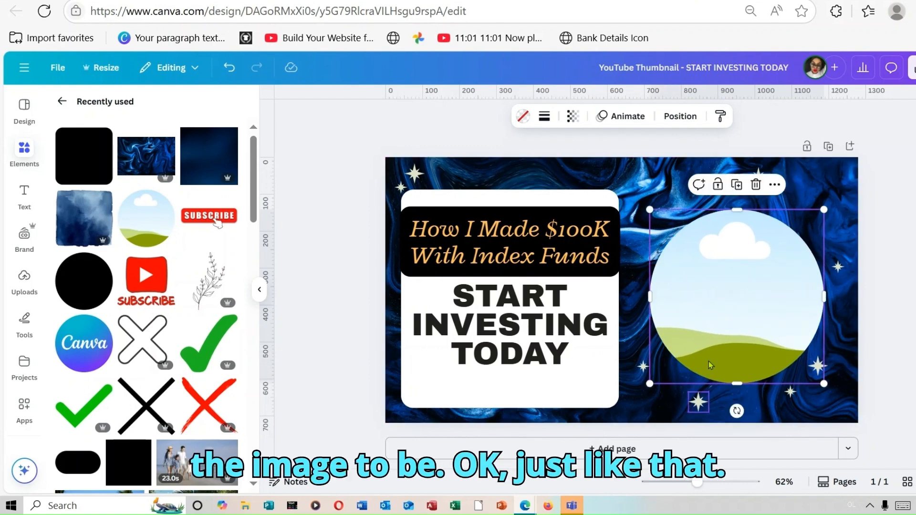
left_click_drag(733, 301, 748, 288)
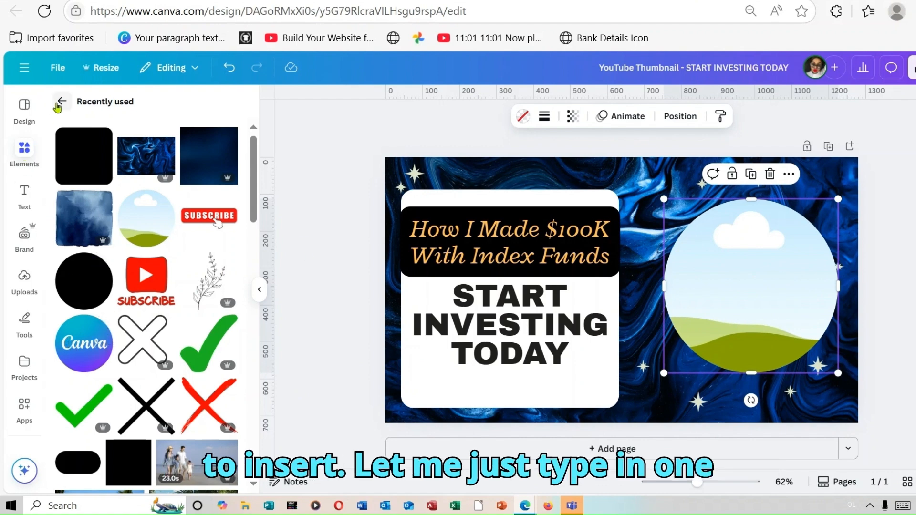
Search the elements library for "rich"
left_click(24, 154)
left_click(138, 108)
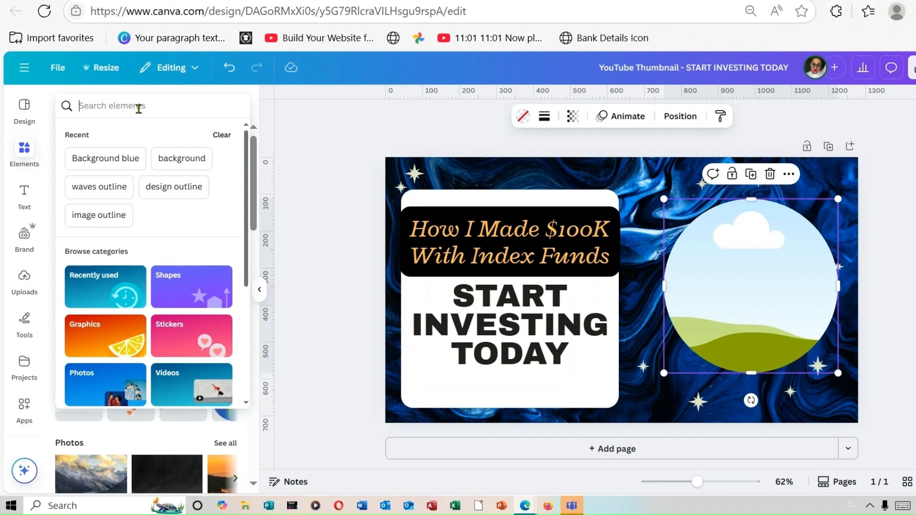
type("ric")
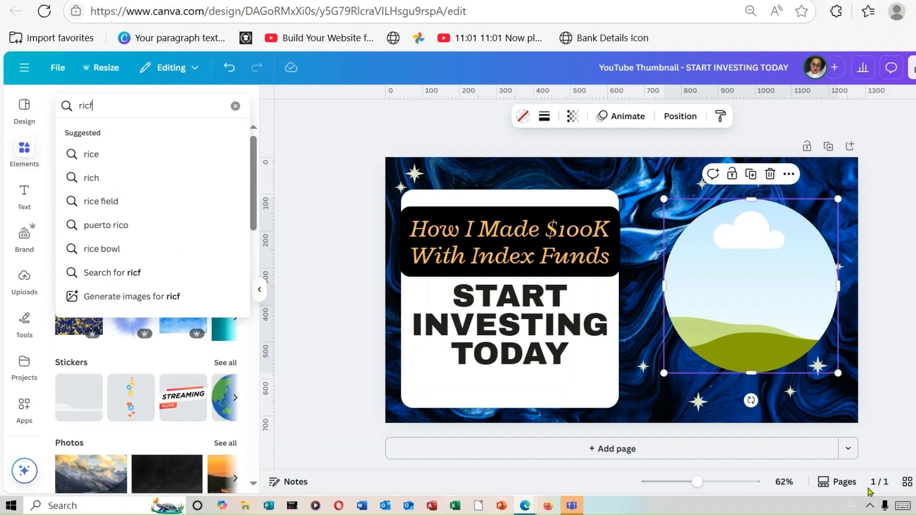
type("f")
key("BackSpace")
key("BackSpace")
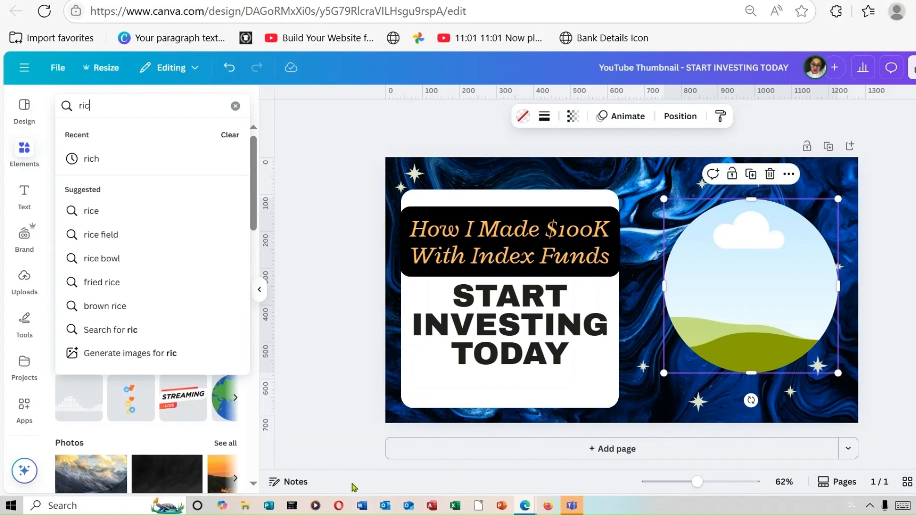
type("ch")
key("Return")
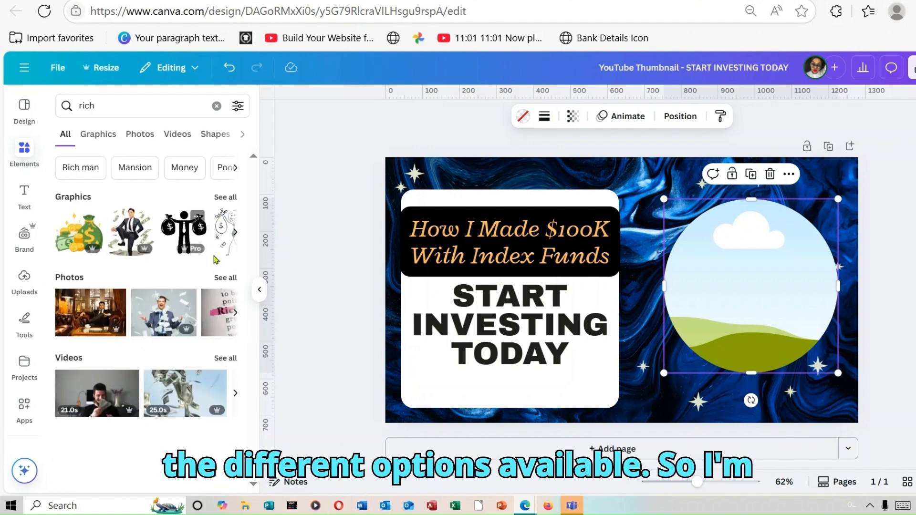
Fill the circle frame with the photo of the happy suited man surrounded by falling banknotes
left_click(233, 278)
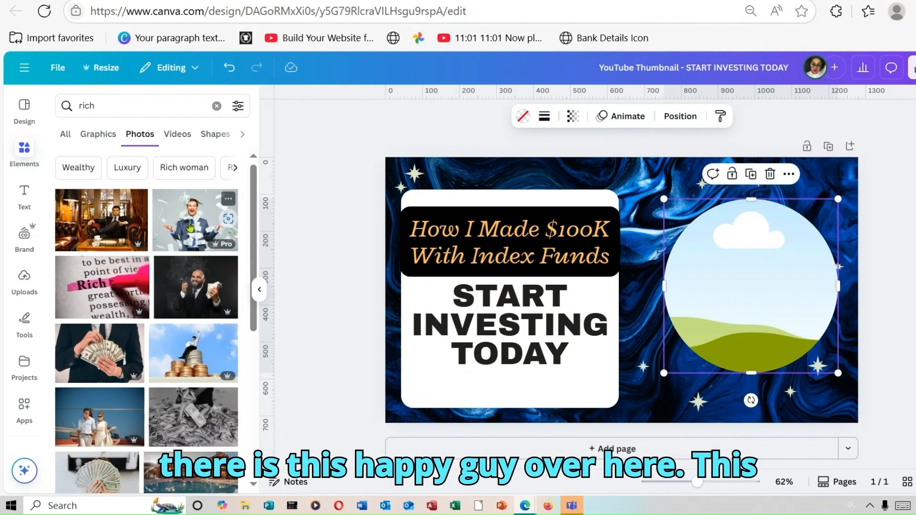
left_click_drag(190, 226, 674, 252)
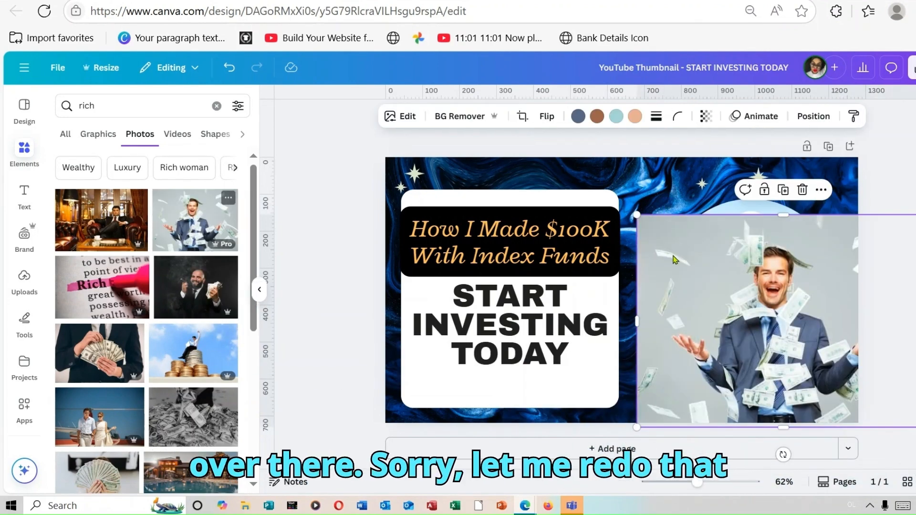
left_click(802, 190)
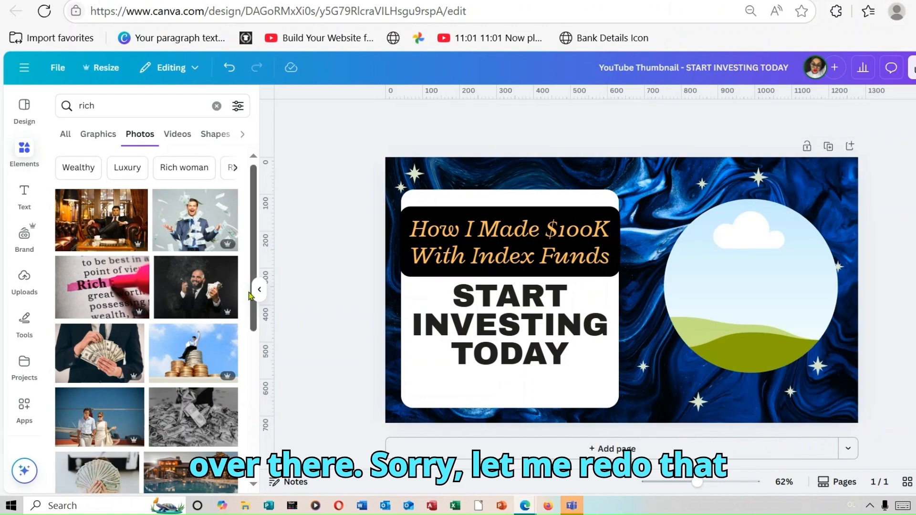
left_click_drag(187, 229, 758, 245)
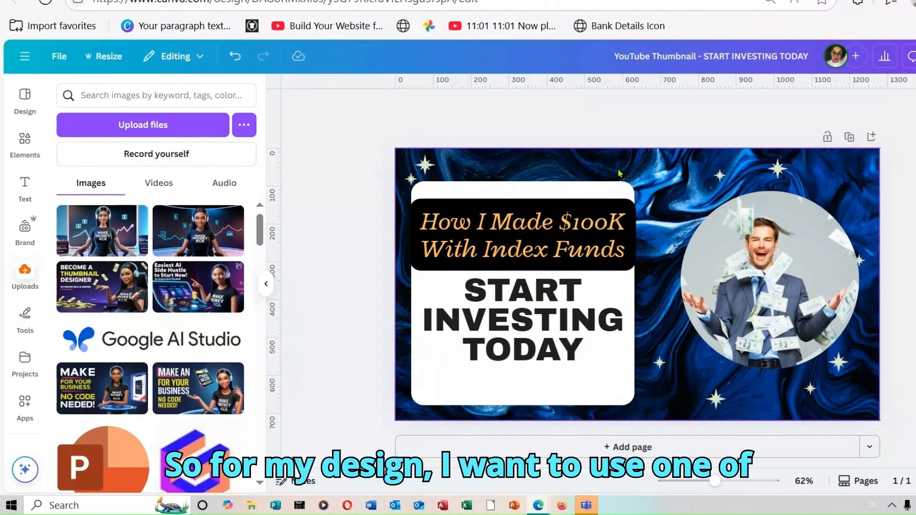
Delete the entire circle frame together with the photo inside it
left_click(698, 295)
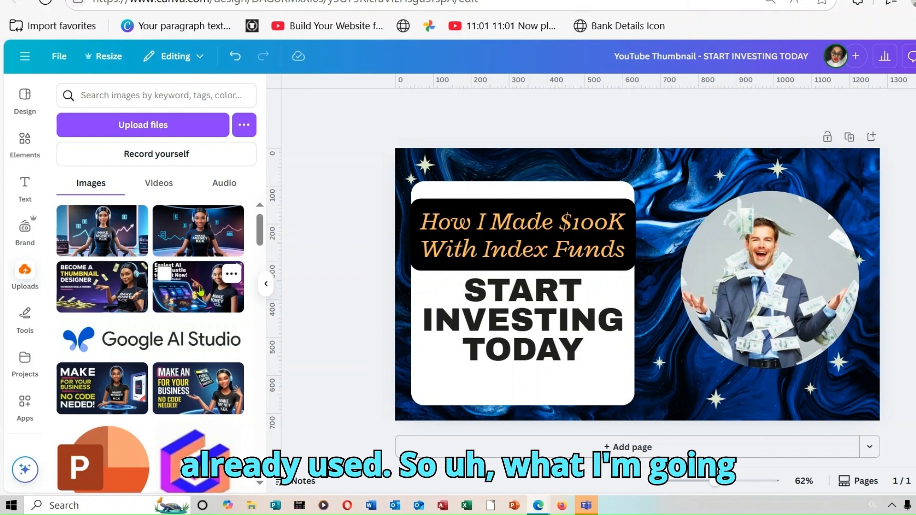
left_click(758, 261)
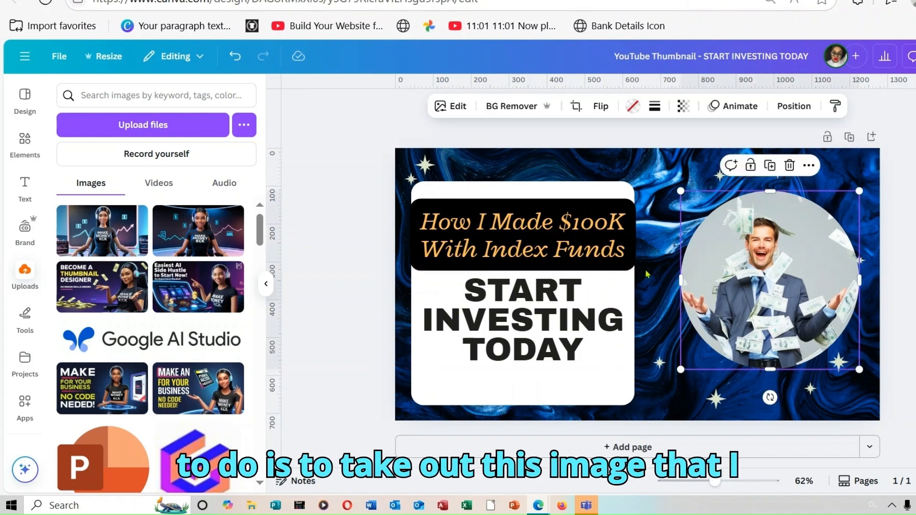
left_click(789, 166)
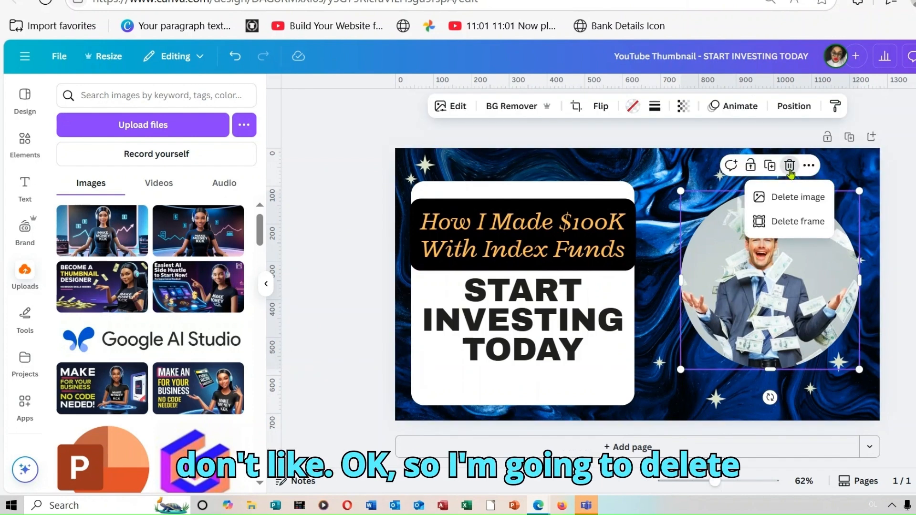
left_click(810, 228)
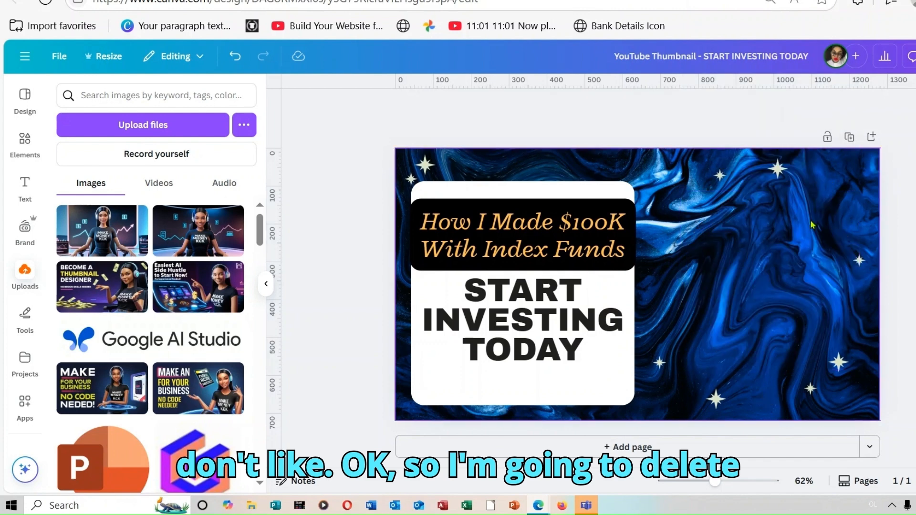
Add a new page after the START INVESTING TODAY thumbnail
left_click(873, 137)
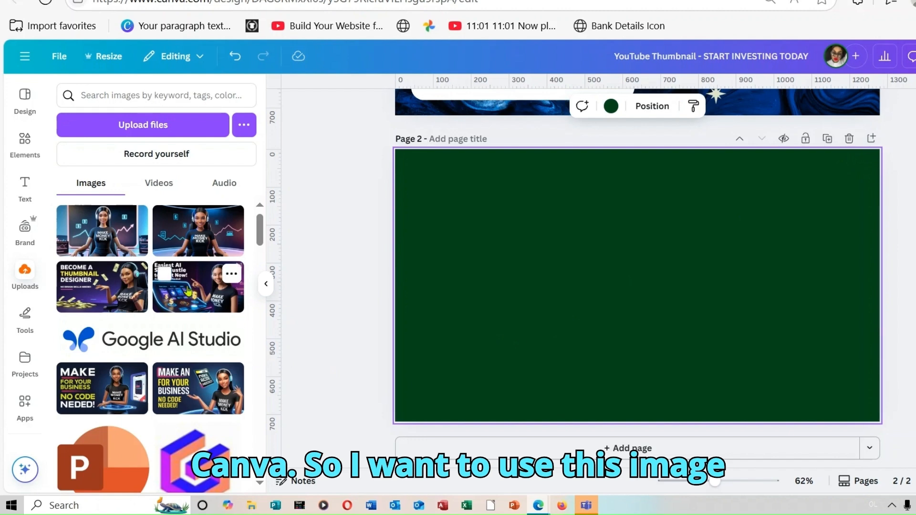
Fill the blank second page with the uploaded "Easiest AI Side Hustle to Start Now!" image and separate the woman and her chair using Magic Grab
left_click_drag(188, 291, 429, 172)
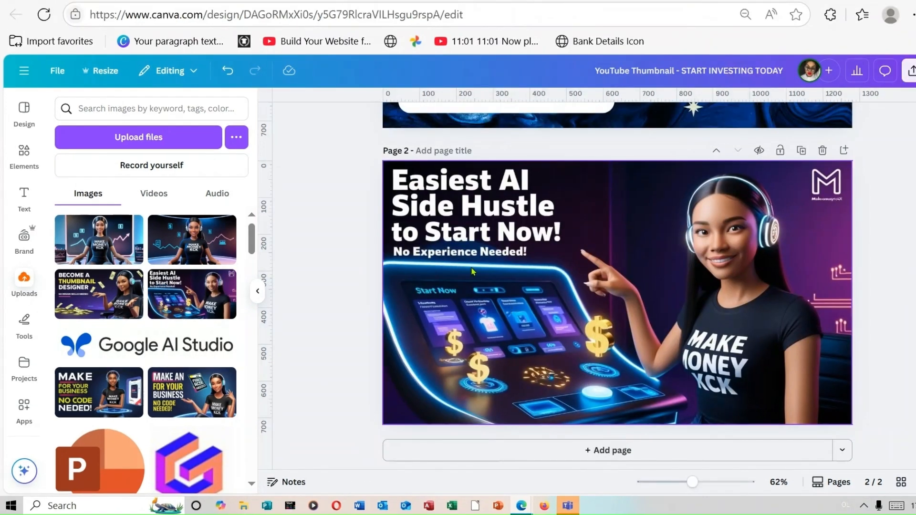
left_click(523, 214)
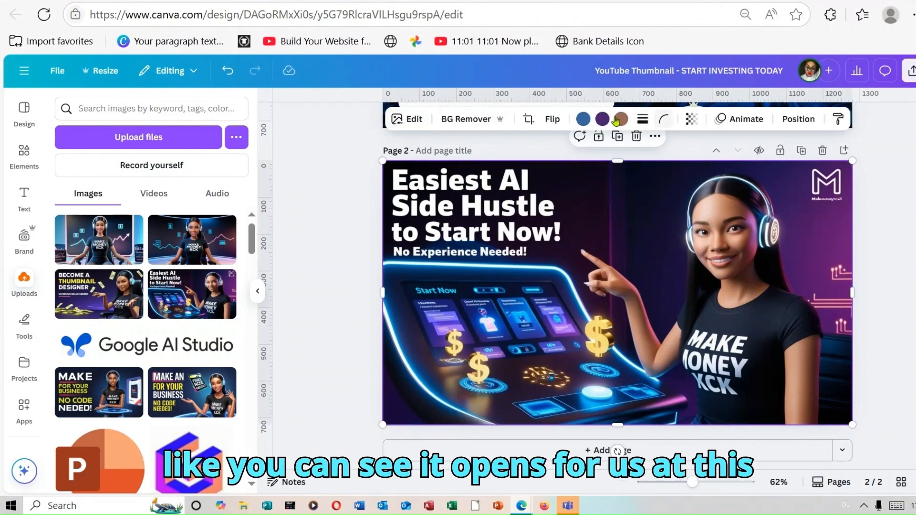
left_click(403, 121)
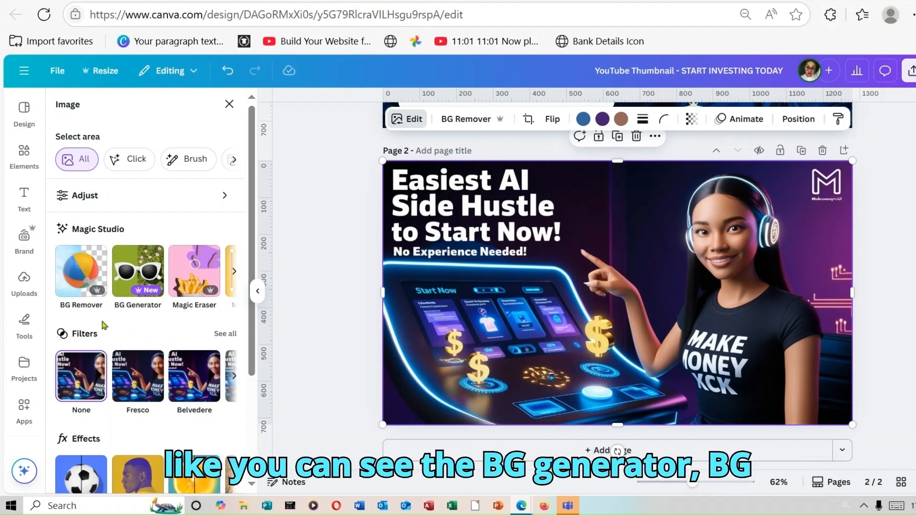
left_click(233, 271)
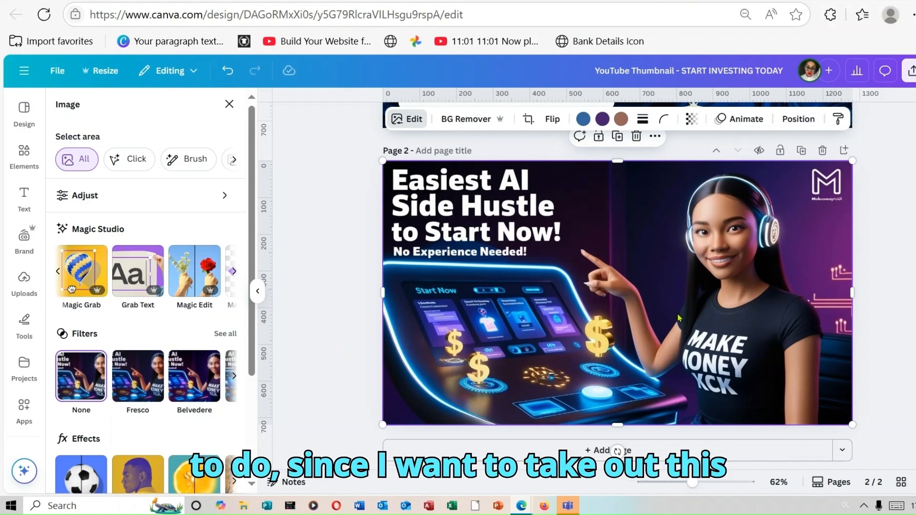
left_click(76, 270)
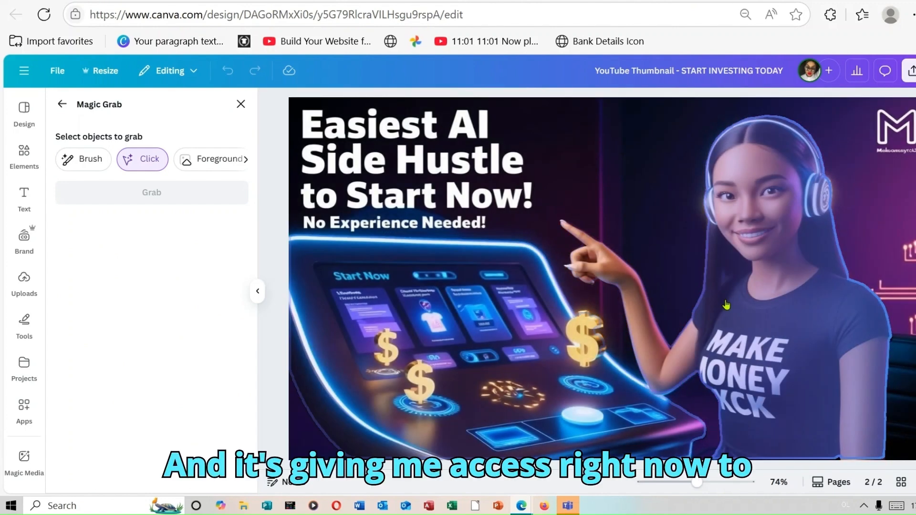
left_click(745, 326)
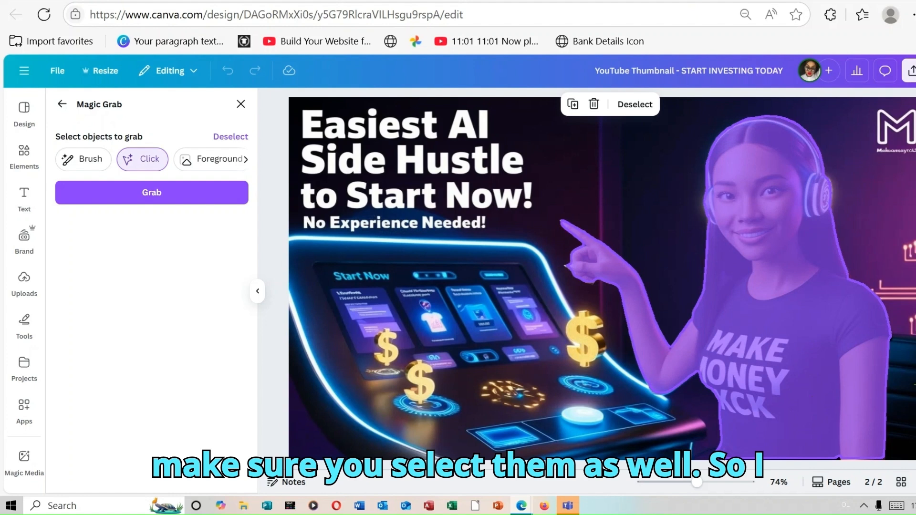
left_click(904, 362)
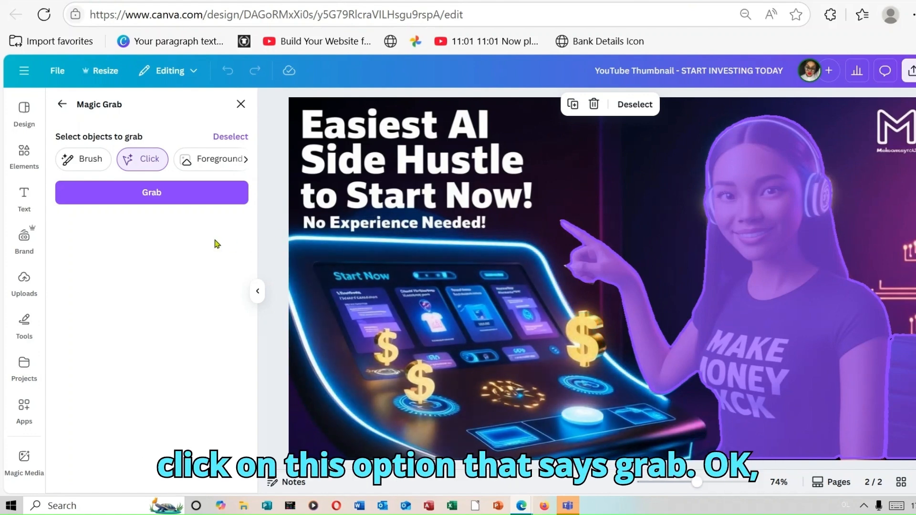
left_click(178, 194)
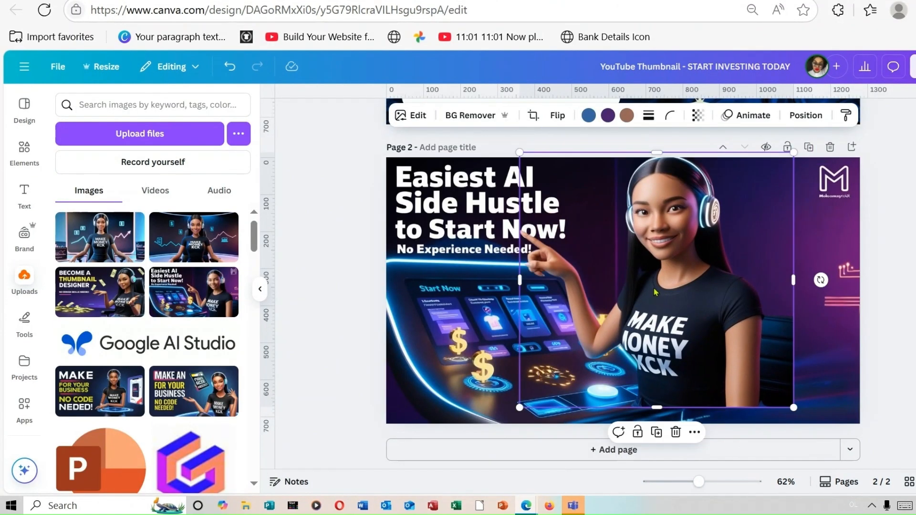
mouse_move(655, 292)
left_mouse_down()
mouse_move(582, 253)
mouse_move(630, 272)
mouse_move(572, 267)
mouse_move(581, 217)
mouse_move(673, 233)
mouse_move(638, 232)
mouse_move(635, 249)
mouse_move(672, 246)
mouse_move(656, 258)
mouse_move(653, 290)
mouse_move(649, 277)
mouse_move(658, 295)
left_mouse_up()
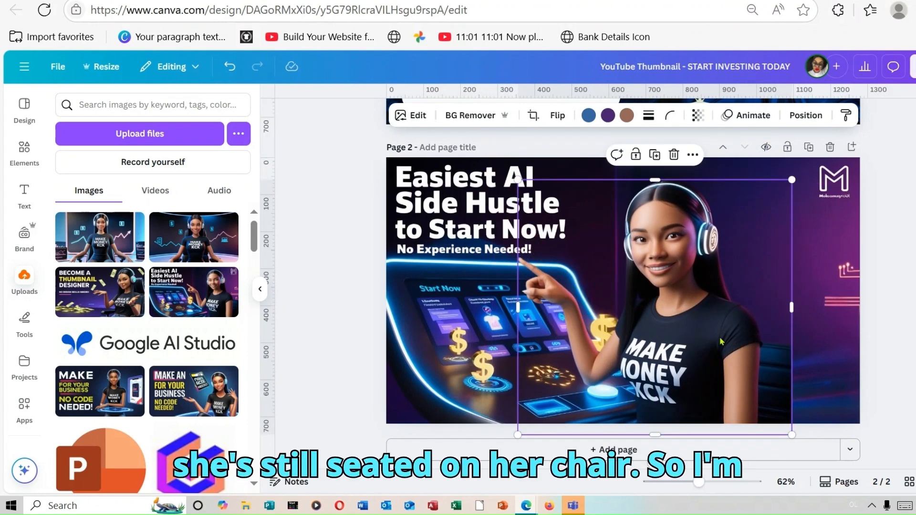
Copy the cut-out woman and paste her onto the START INVESTING TODAY thumbnail on page 1
right_click(707, 319)
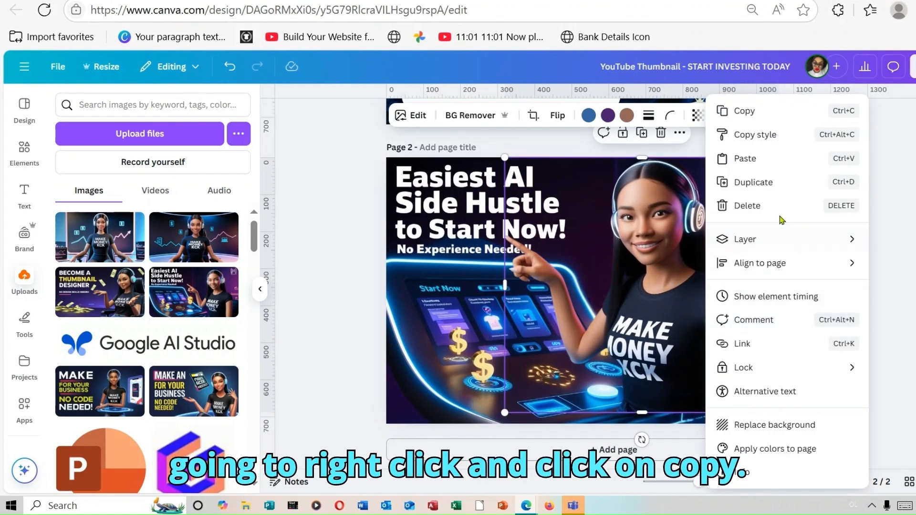
left_click(743, 110)
left_click(747, 115)
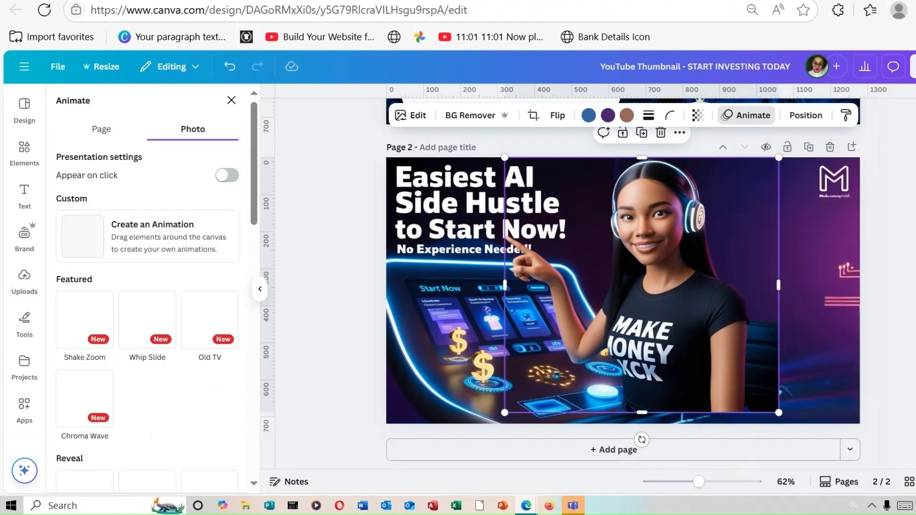
scroll(721, 262, "up", 6)
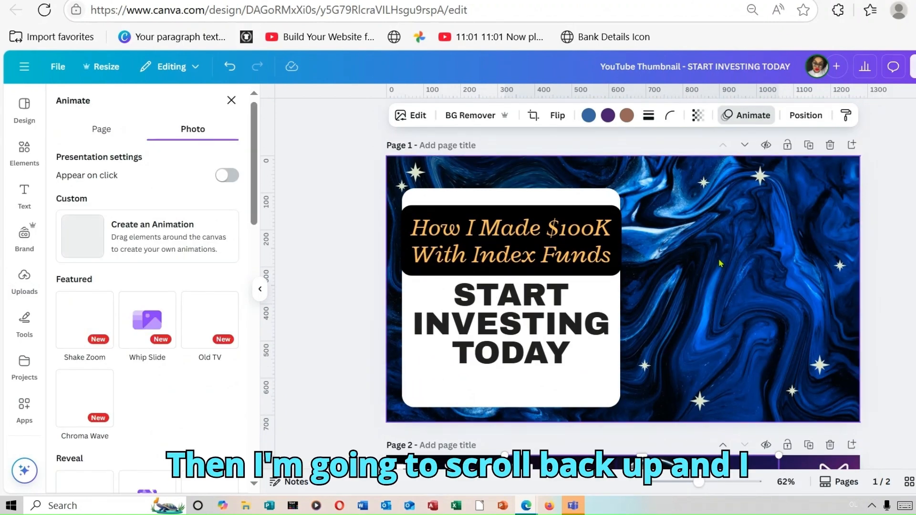
left_click(720, 263)
right_click(720, 263)
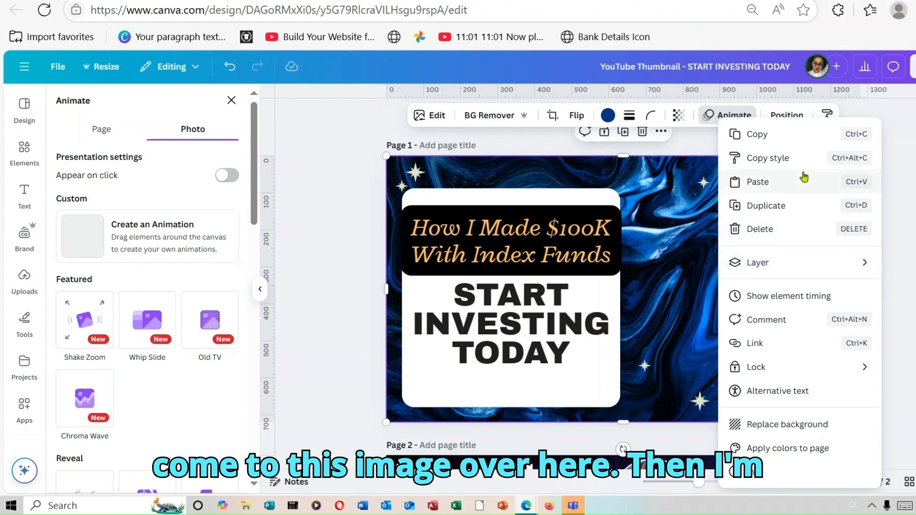
left_click(787, 181)
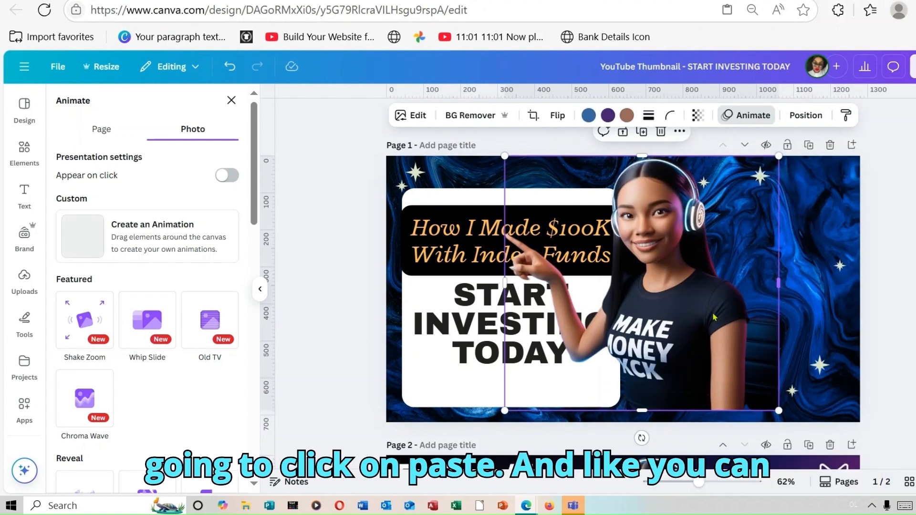
Shrink the pasted woman slightly and position her beside the white text card, with her finger pointing at the $100K headline box
left_click_drag(679, 317, 790, 338)
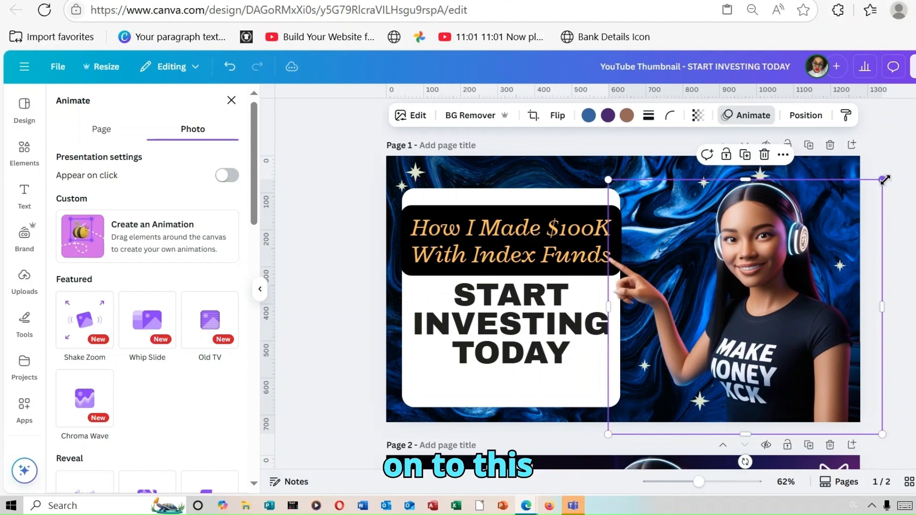
left_click_drag(883, 179, 847, 211)
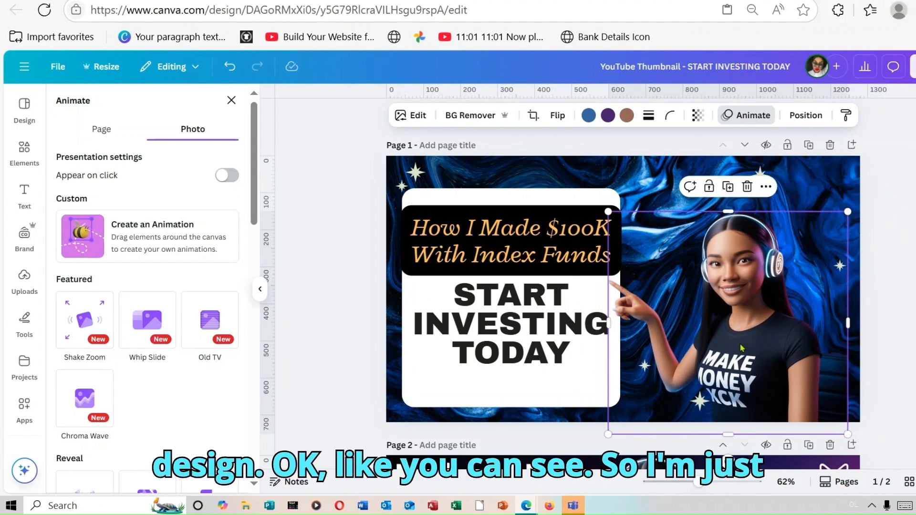
mouse_move(741, 347)
left_mouse_down()
mouse_move(745, 327)
mouse_move(746, 336)
left_mouse_up()
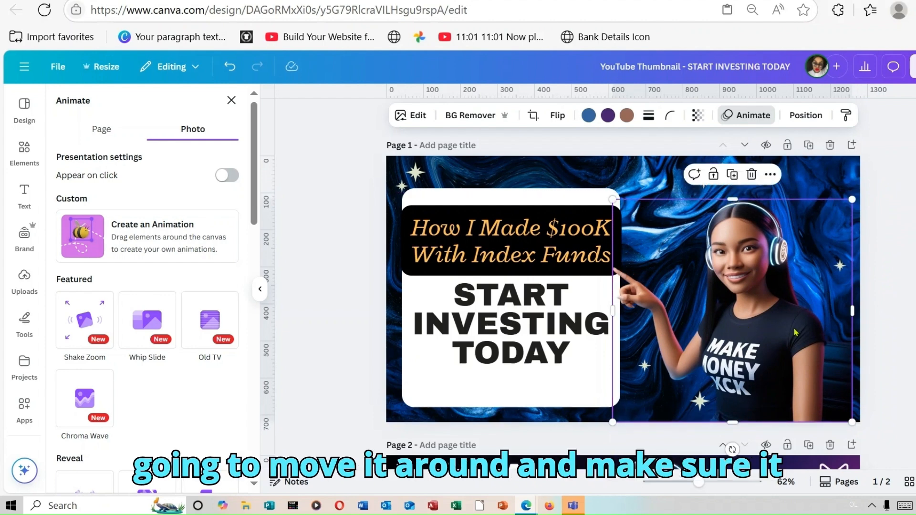
left_click(231, 100)
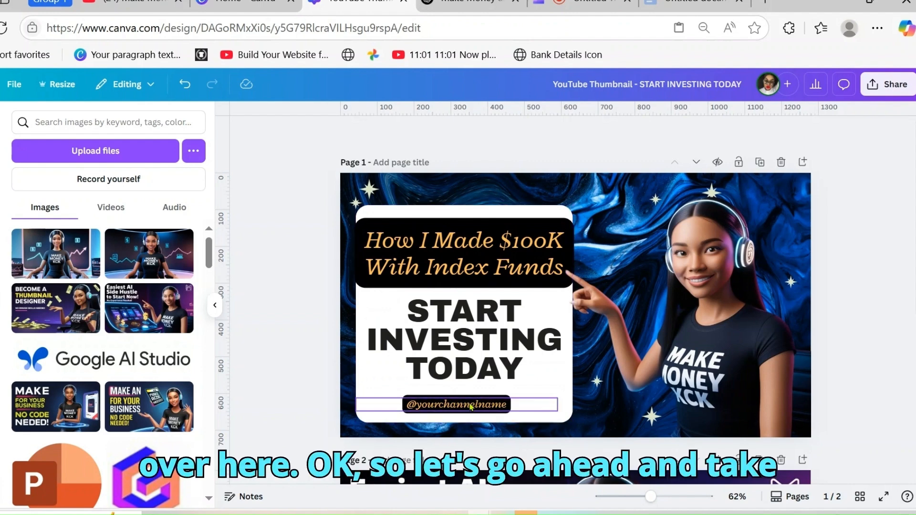
Delete the second page containing the source AI side hustle image
scroll(845, 203, "down", 6)
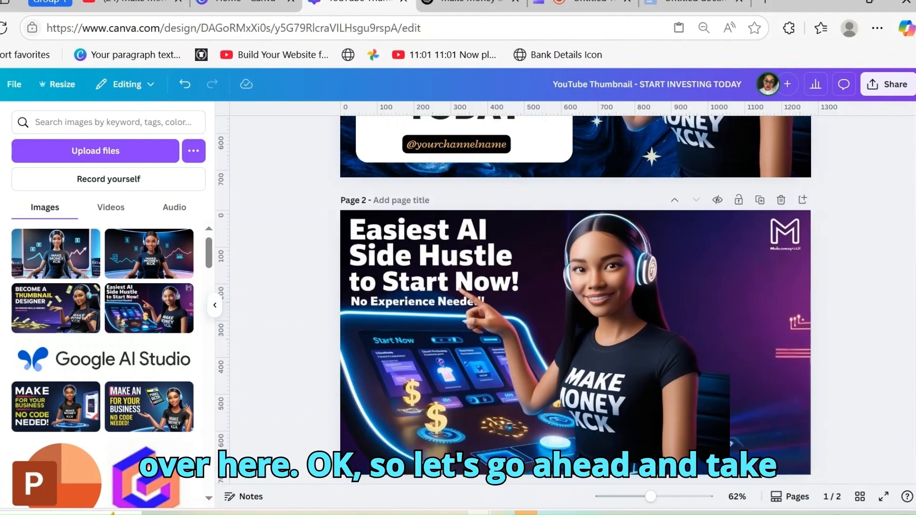
left_click(781, 173)
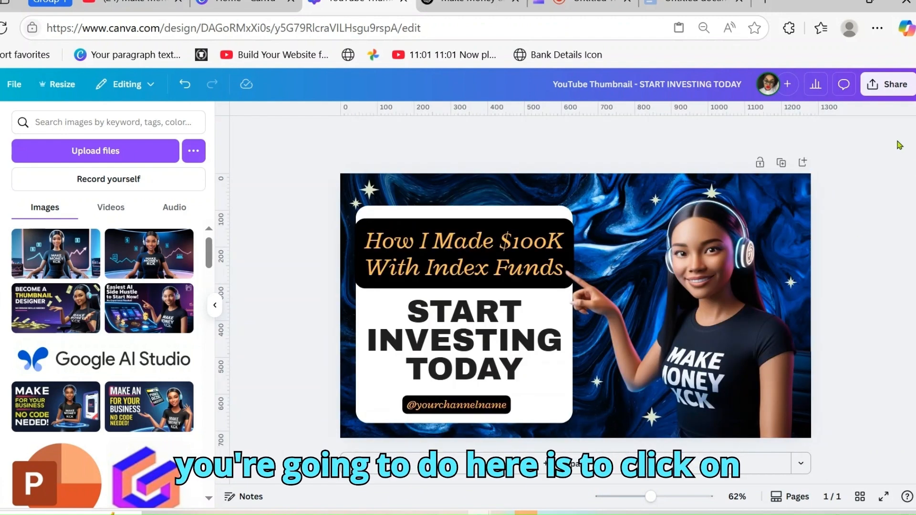
Open the download options for the START INVESTING TODAY thumbnail
left_click(896, 84)
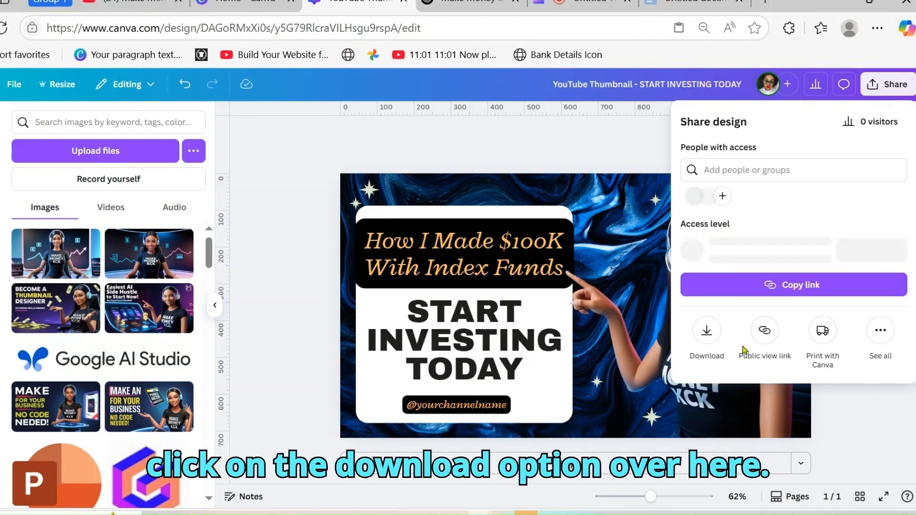
left_click(707, 340)
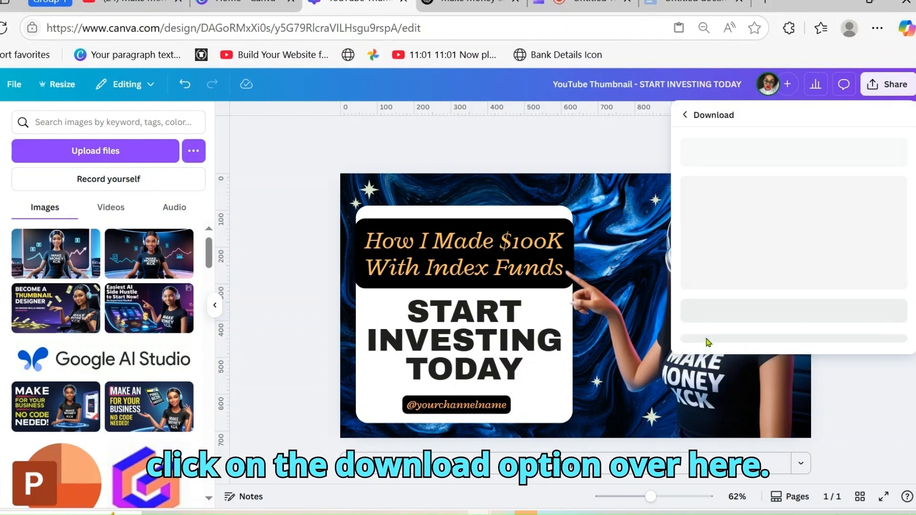